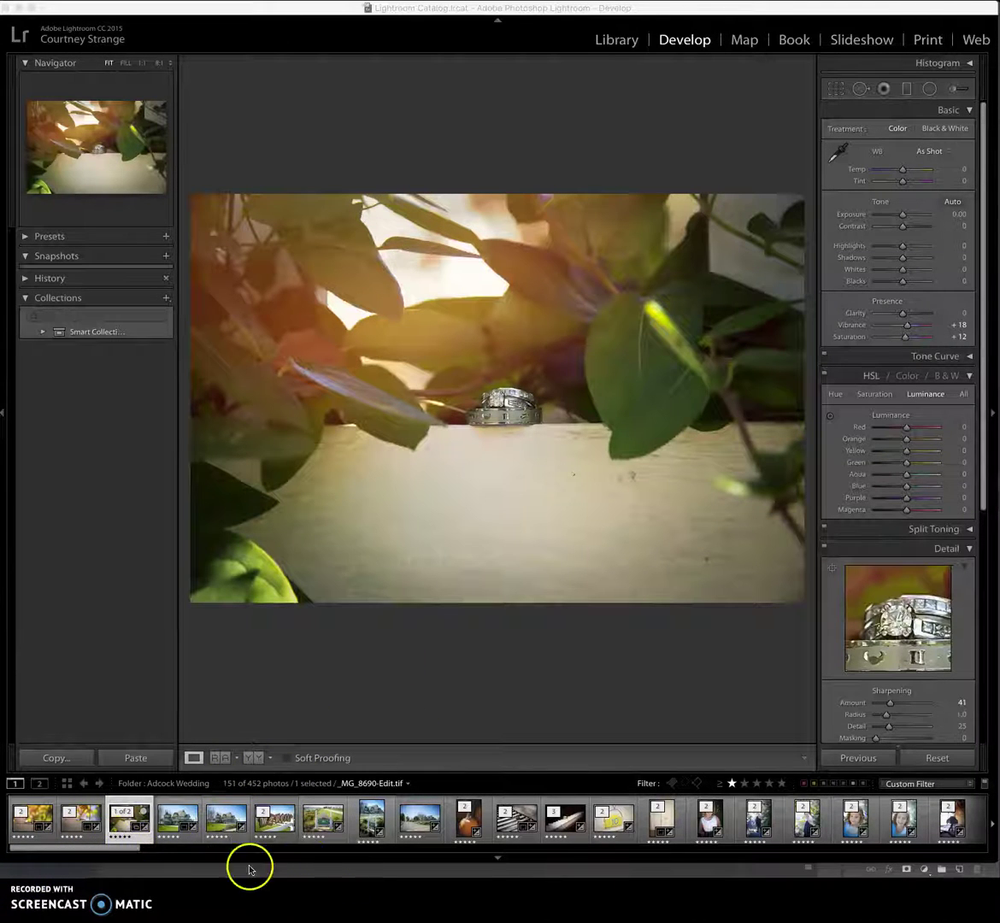
Set the filmstrip rating filter to 5 Stars and Higher and scroll through the remaining photos
click(781, 784)
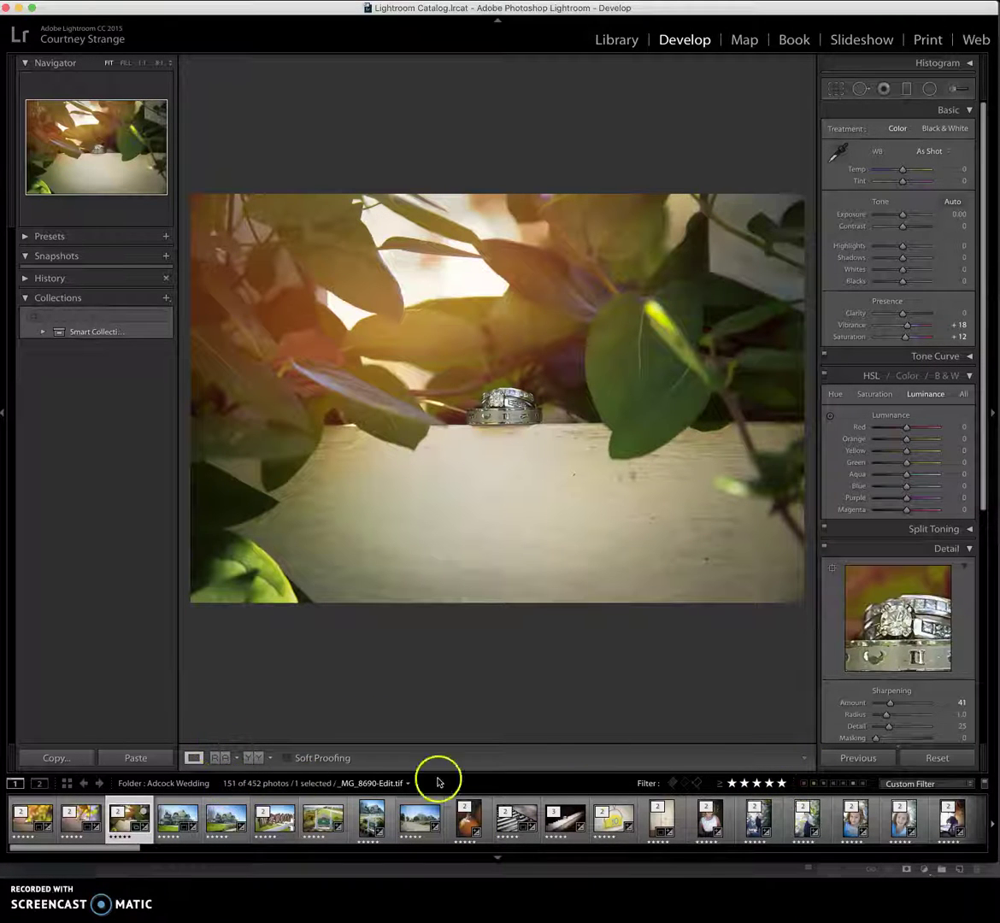
click(732, 784)
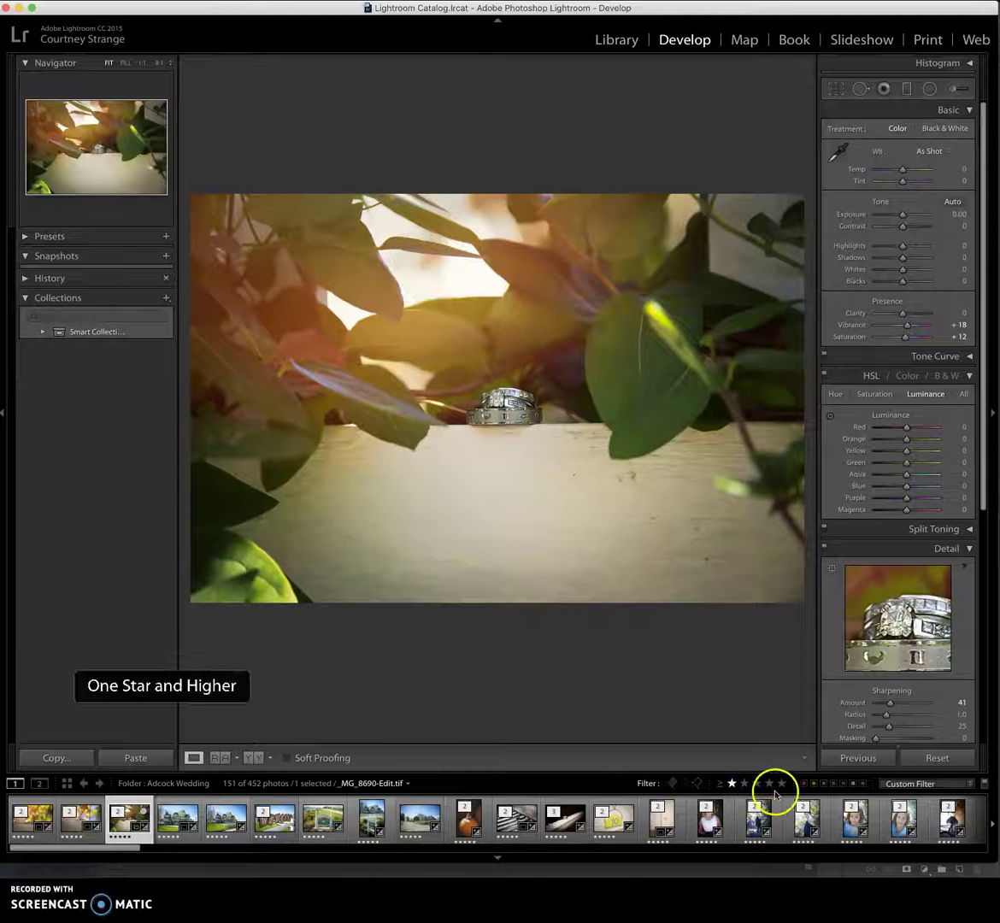
click(781, 783)
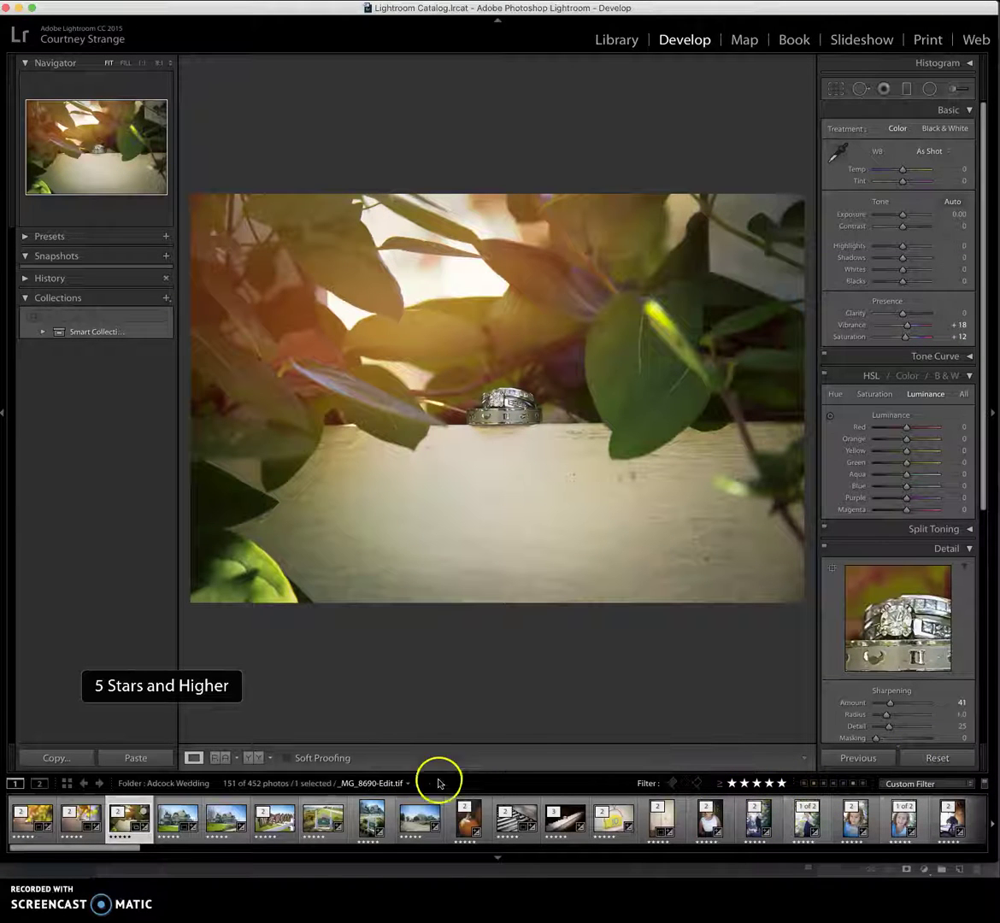
drag(117, 848, 41, 868)
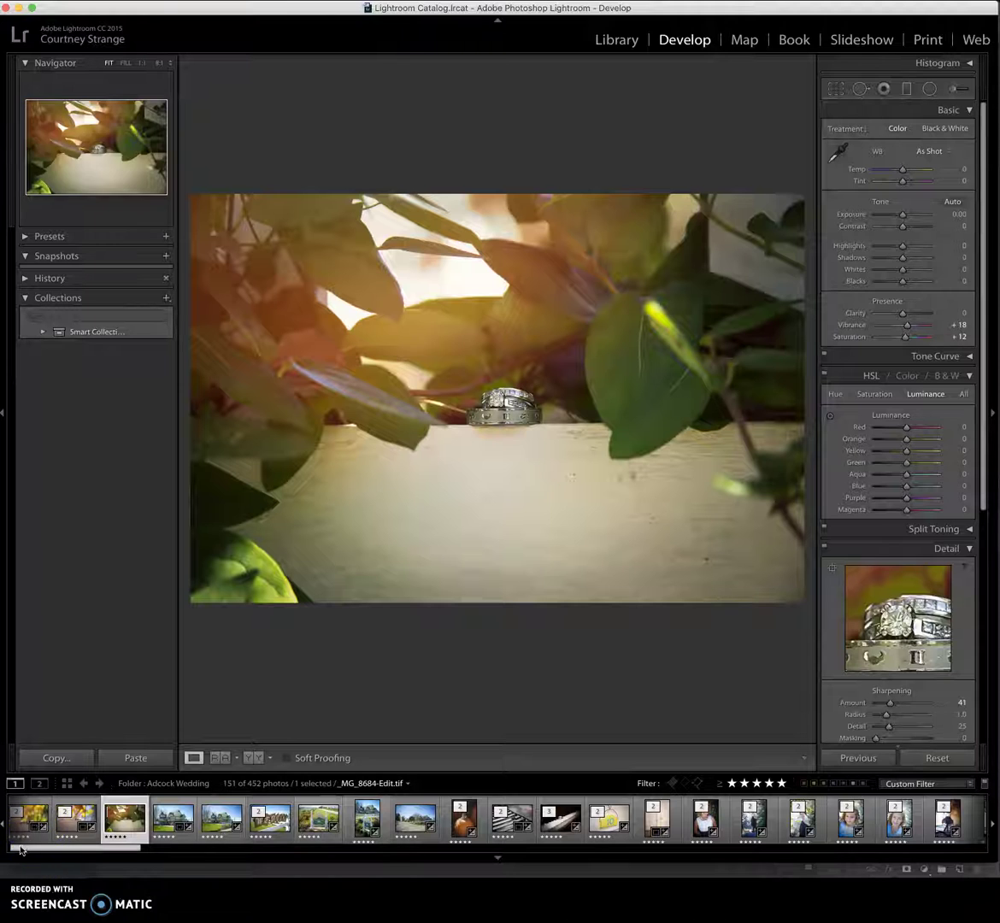
Select the first through last five-star thumbnails so all 151 photos are selected
click(34, 822)
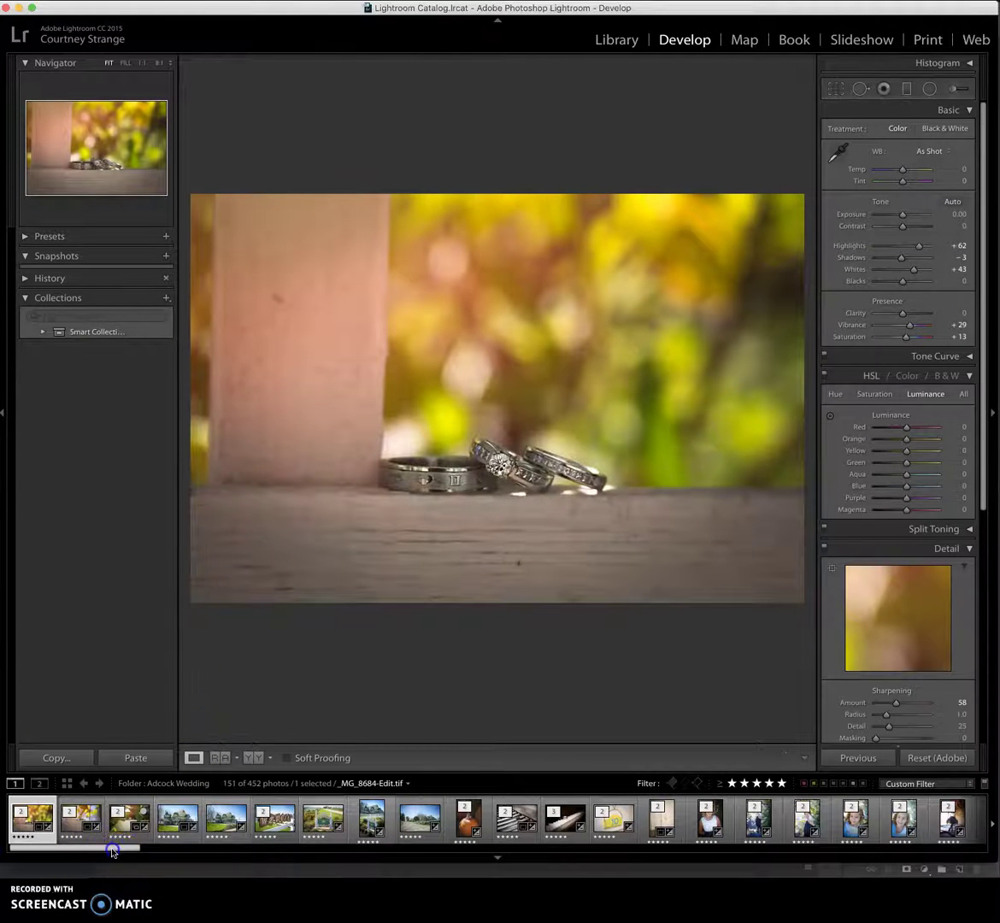
drag(114, 851, 965, 873)
shift+click(974, 825)
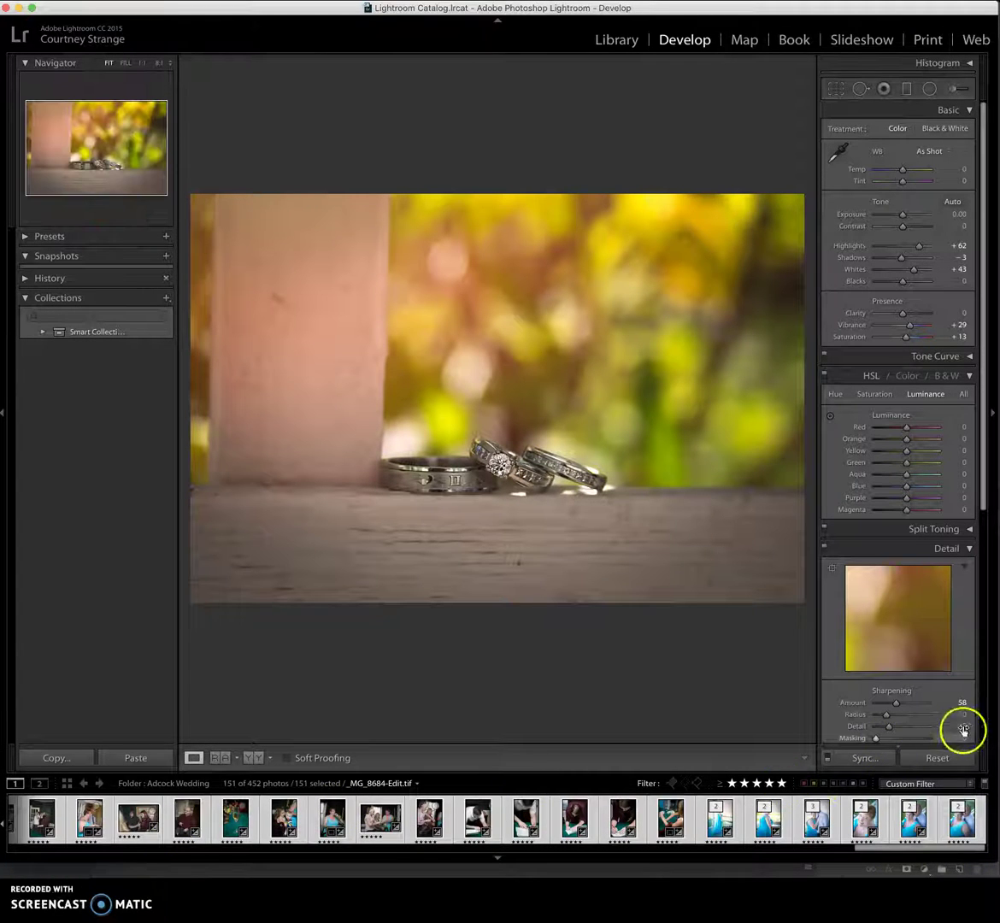
drag(879, 845, 13, 799)
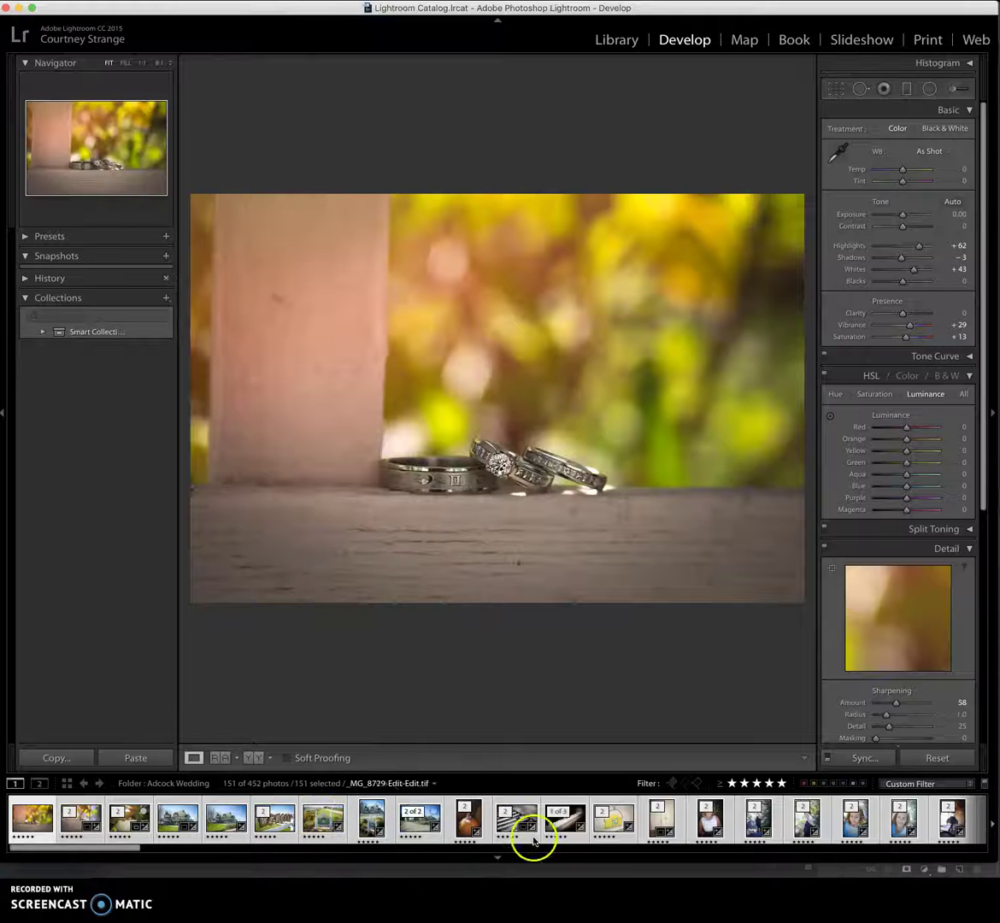
Choose Export > Export... from the thumbnail context menu for the 151 selected photos
right_click(402, 818)
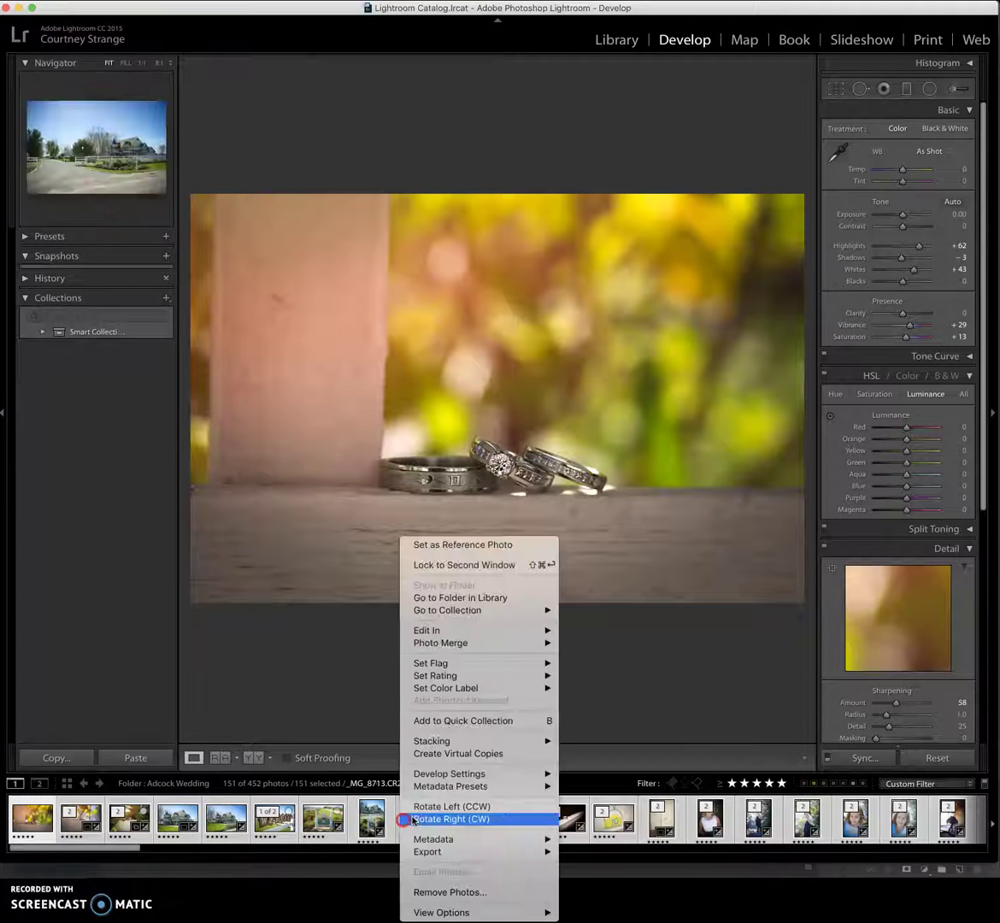
mouse_move(445, 851)
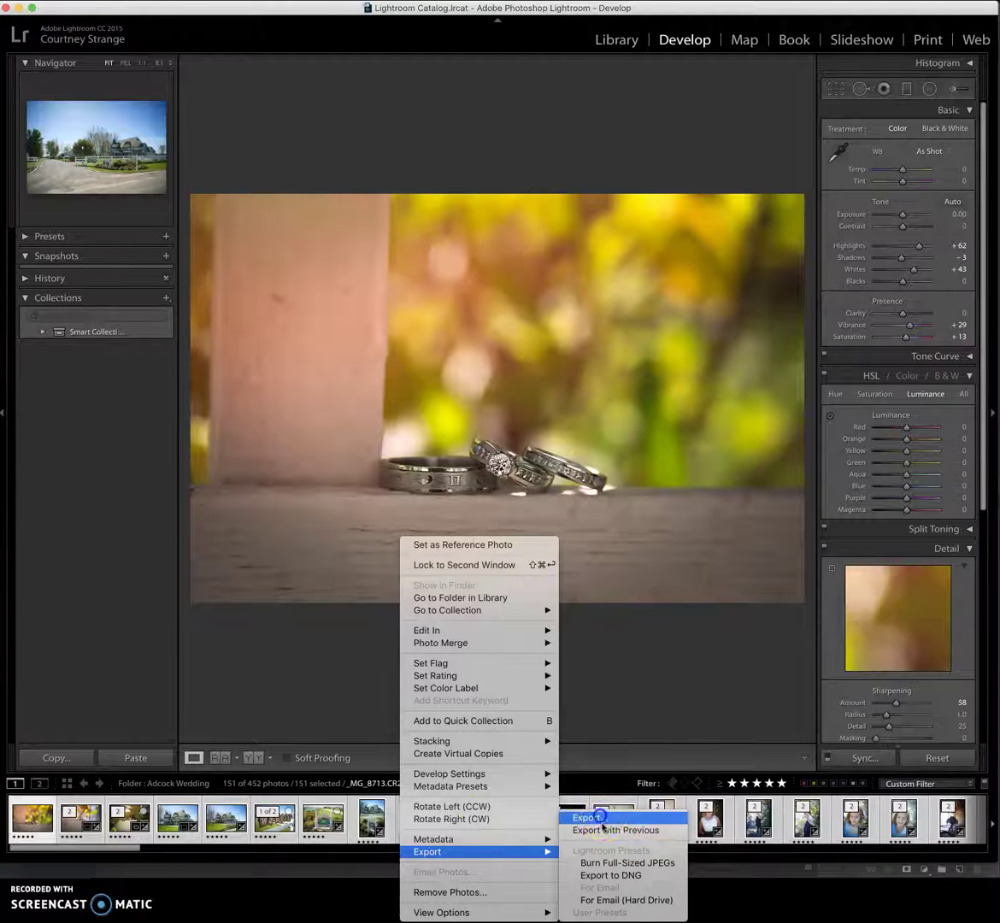
click(601, 818)
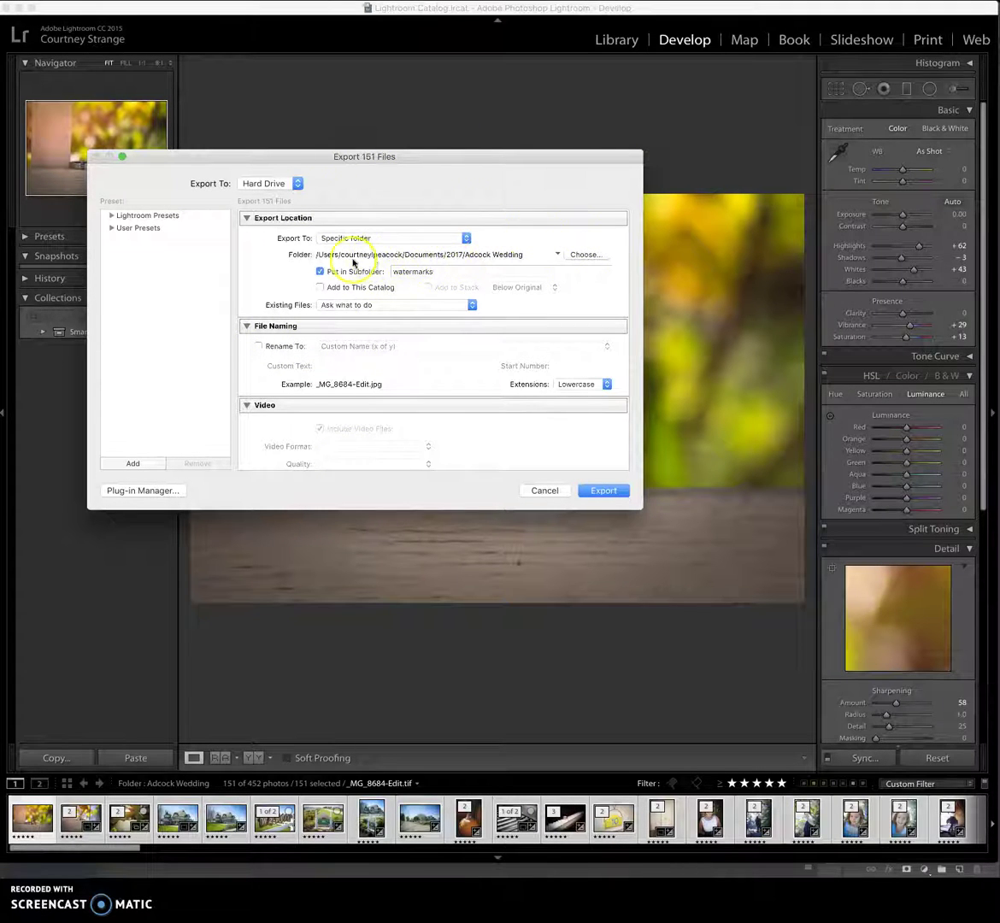
click(586, 255)
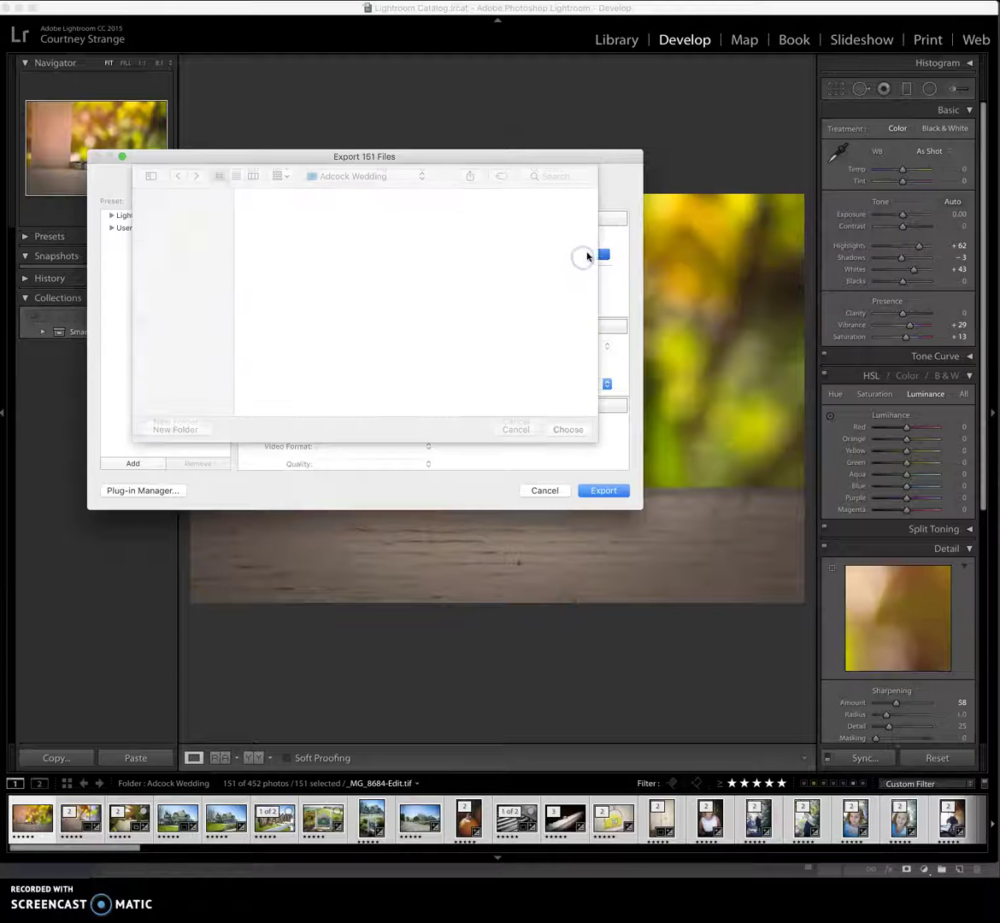
click(384, 177)
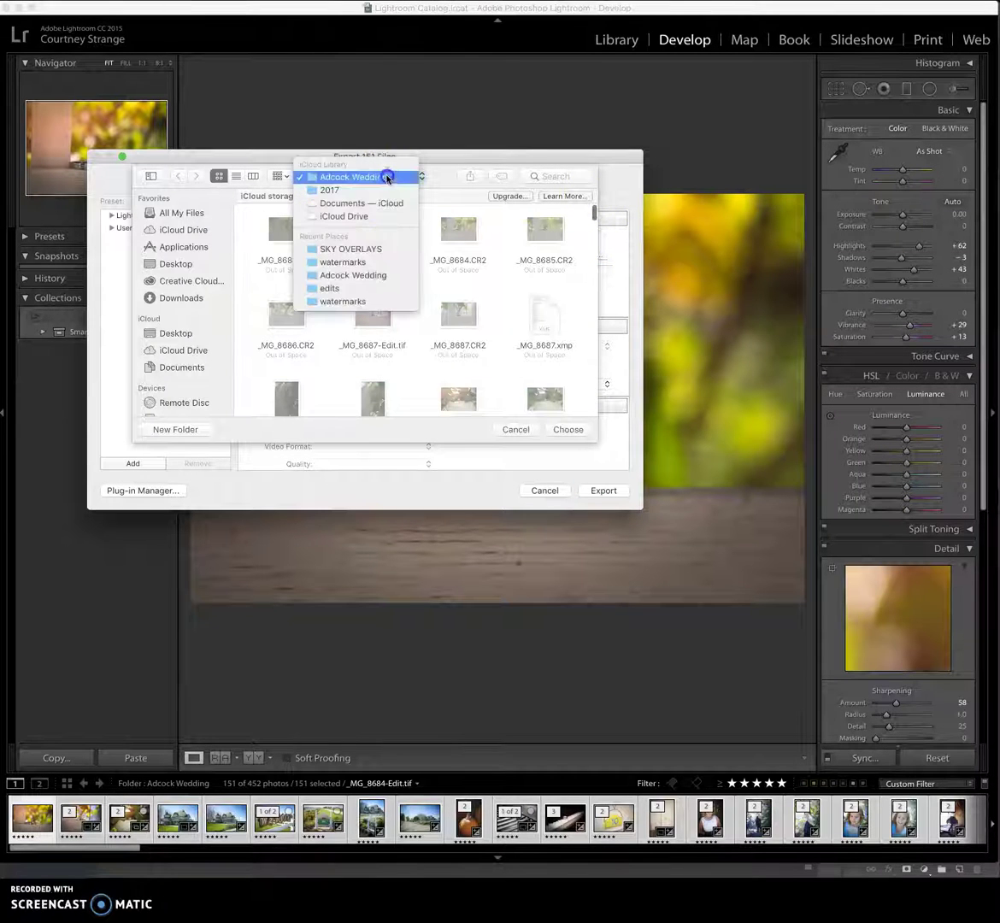
click(346, 178)
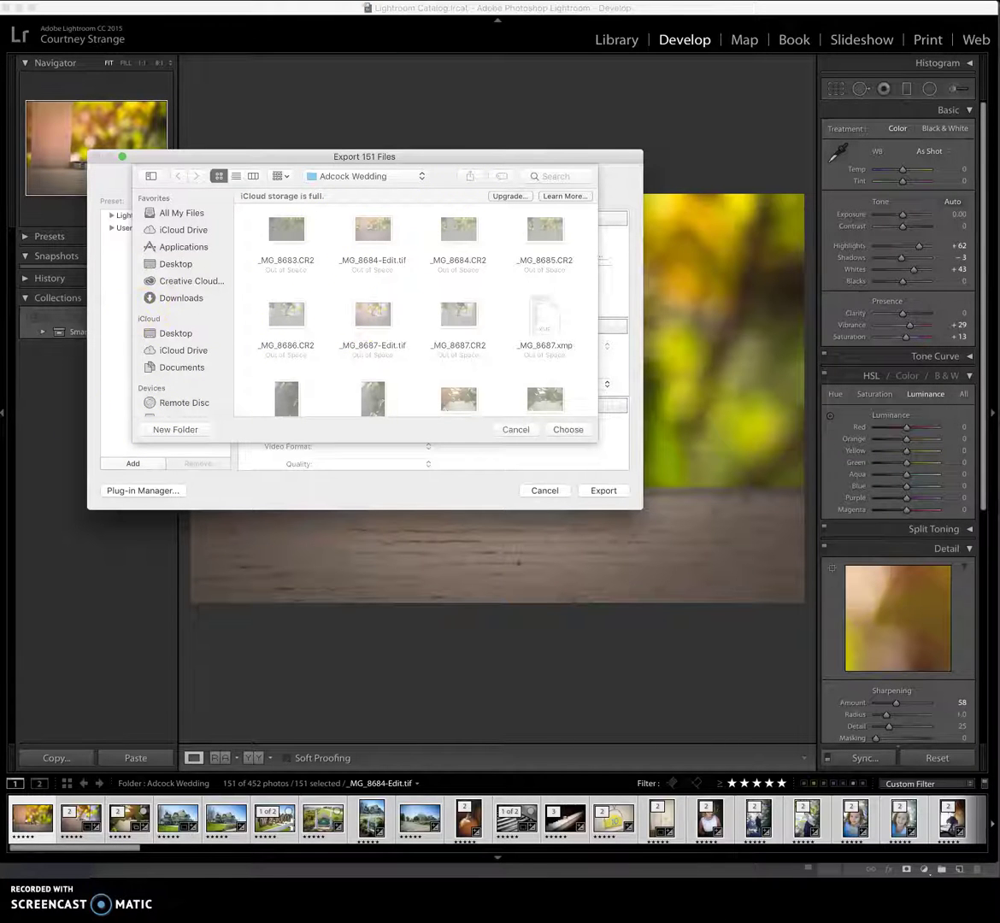
scroll(224, 389, down, 5)
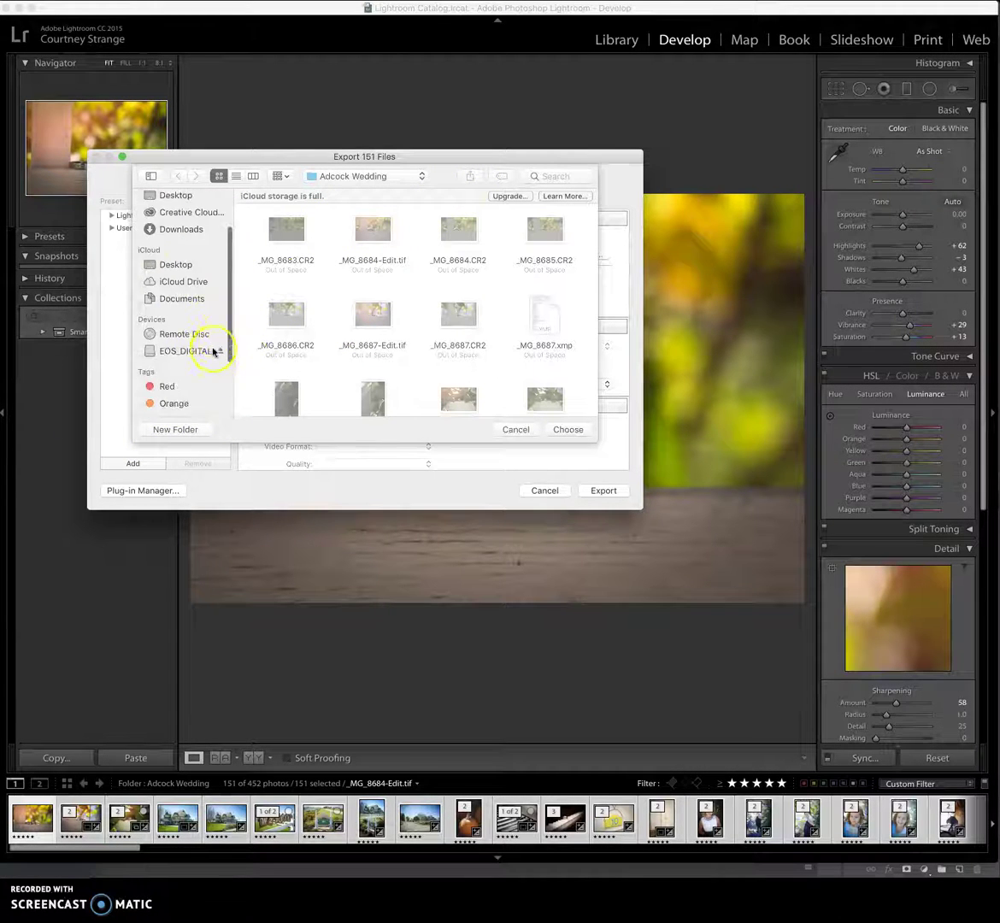
scroll(213, 308, up, 5)
click(179, 355)
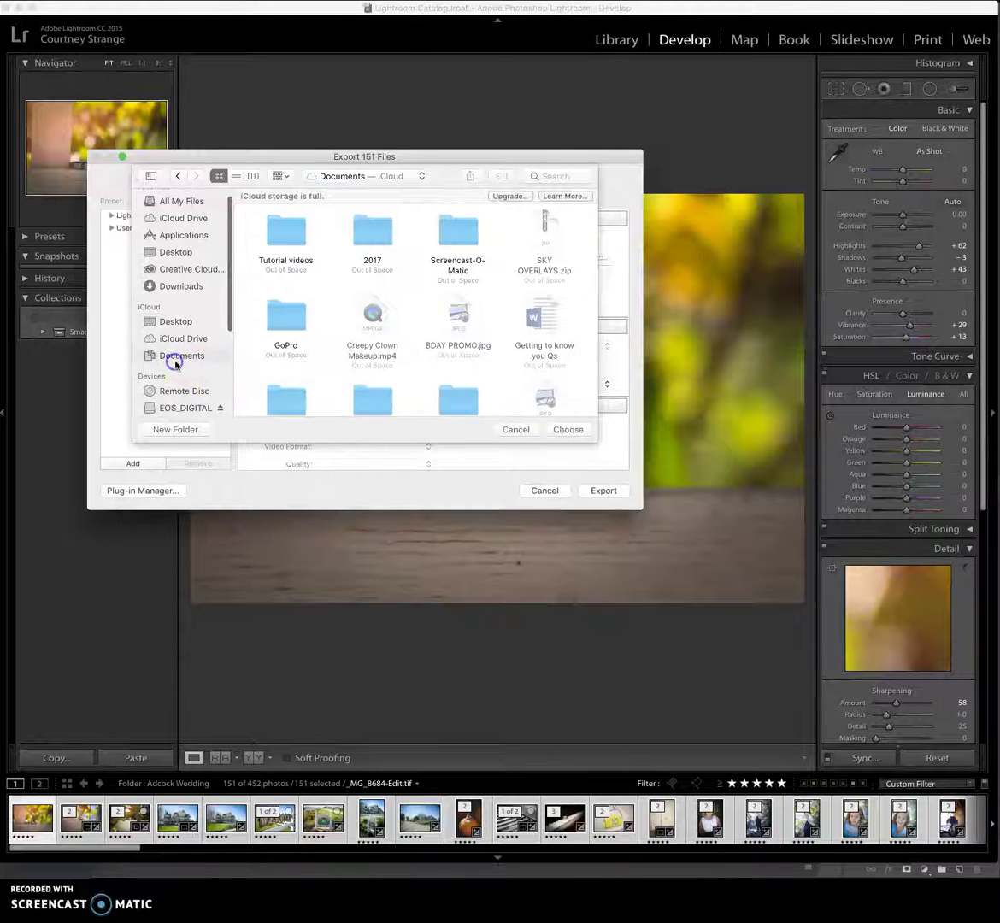
click(364, 240)
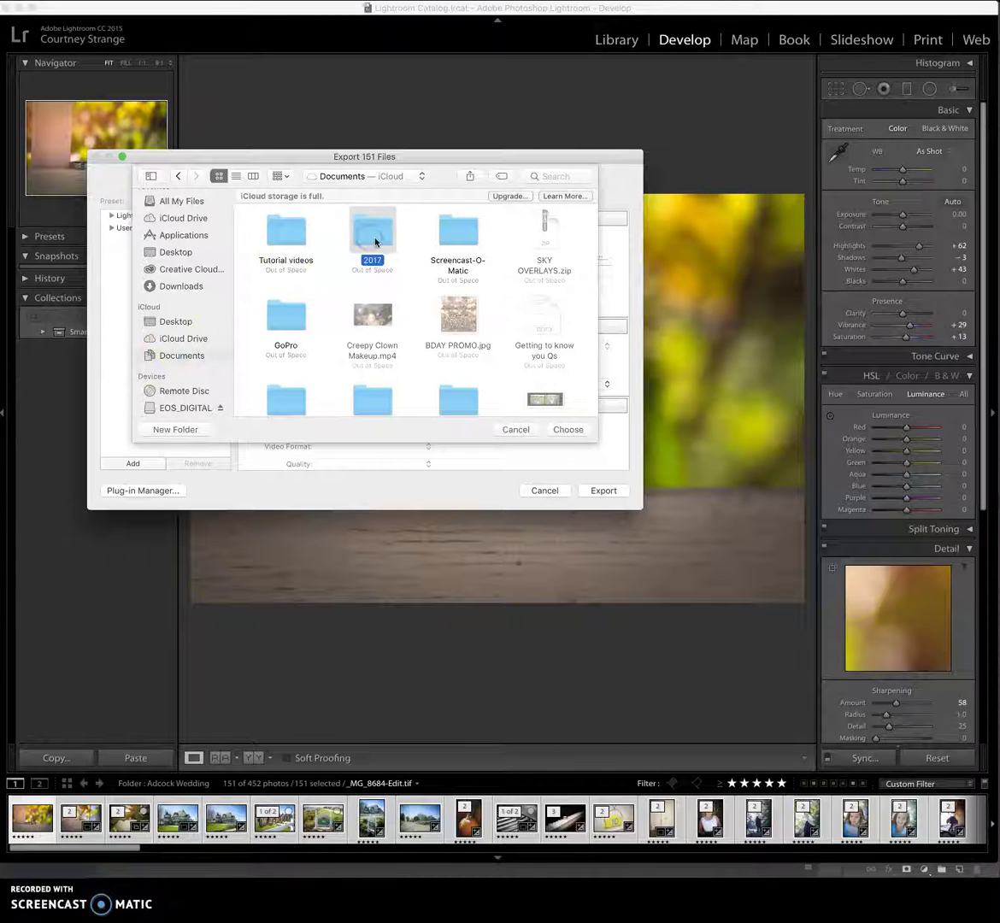
double_click(379, 241)
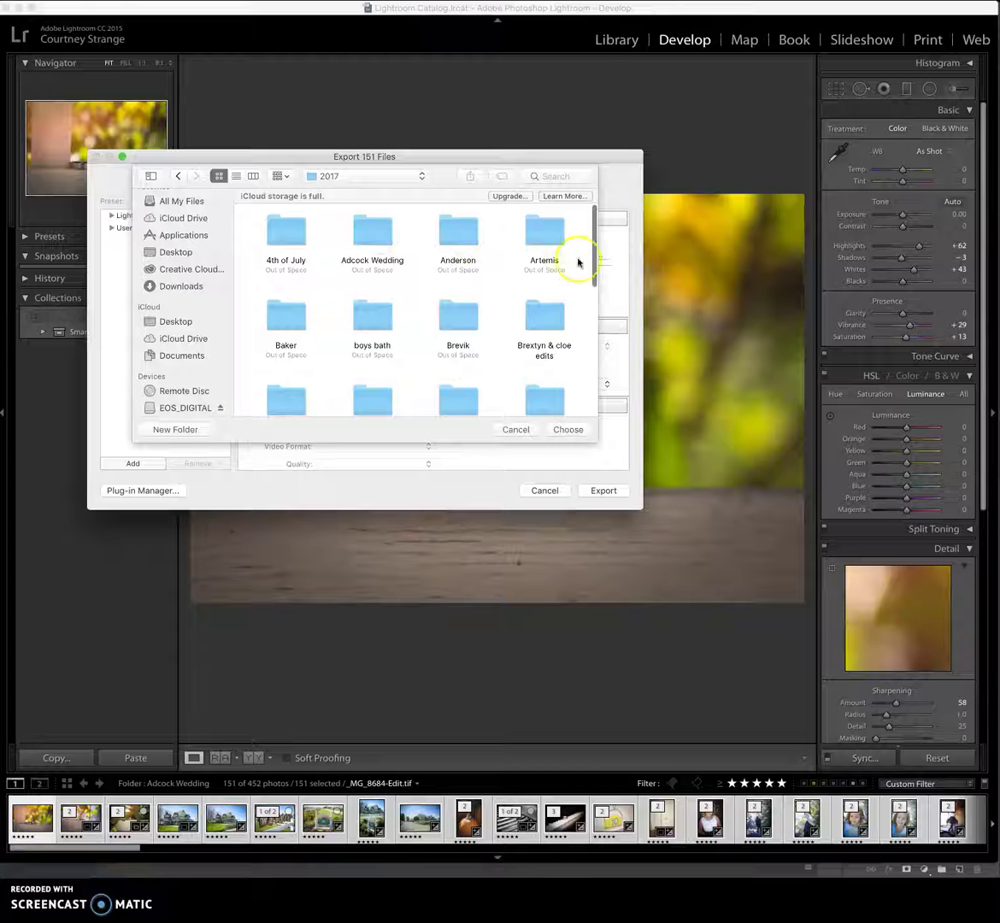
drag(593, 256, 593, 367)
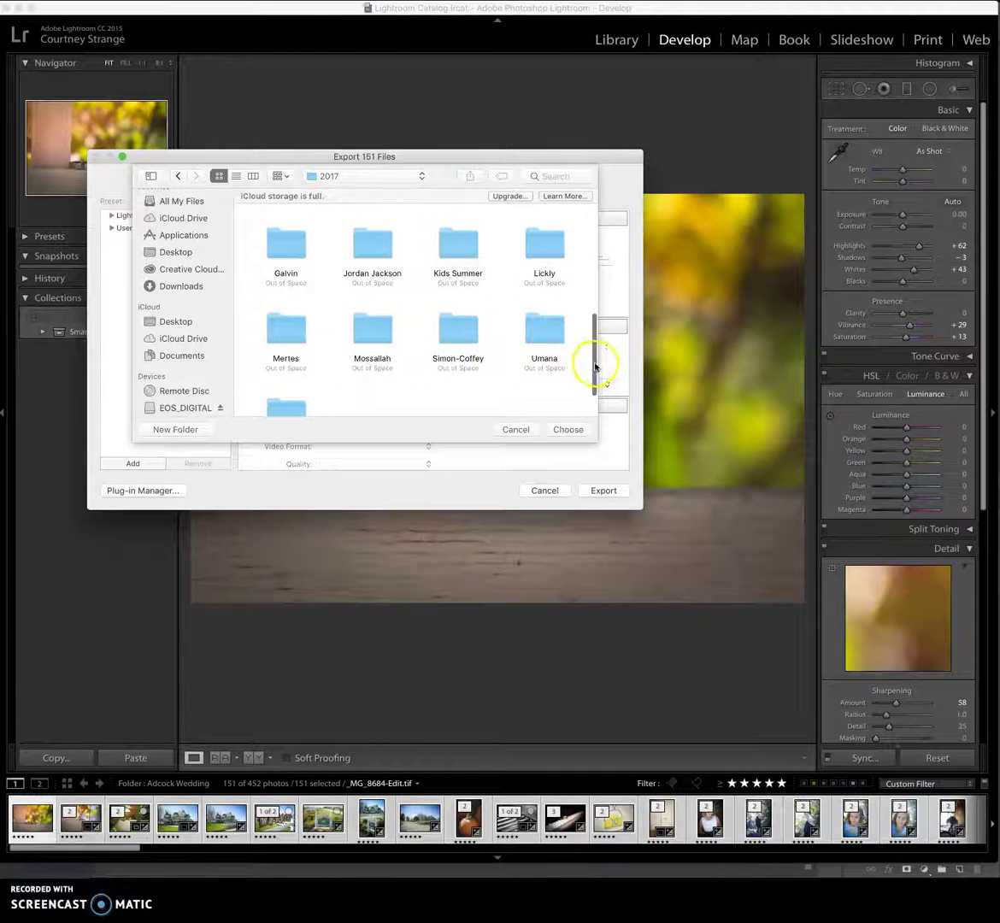
drag(591, 357, 597, 266)
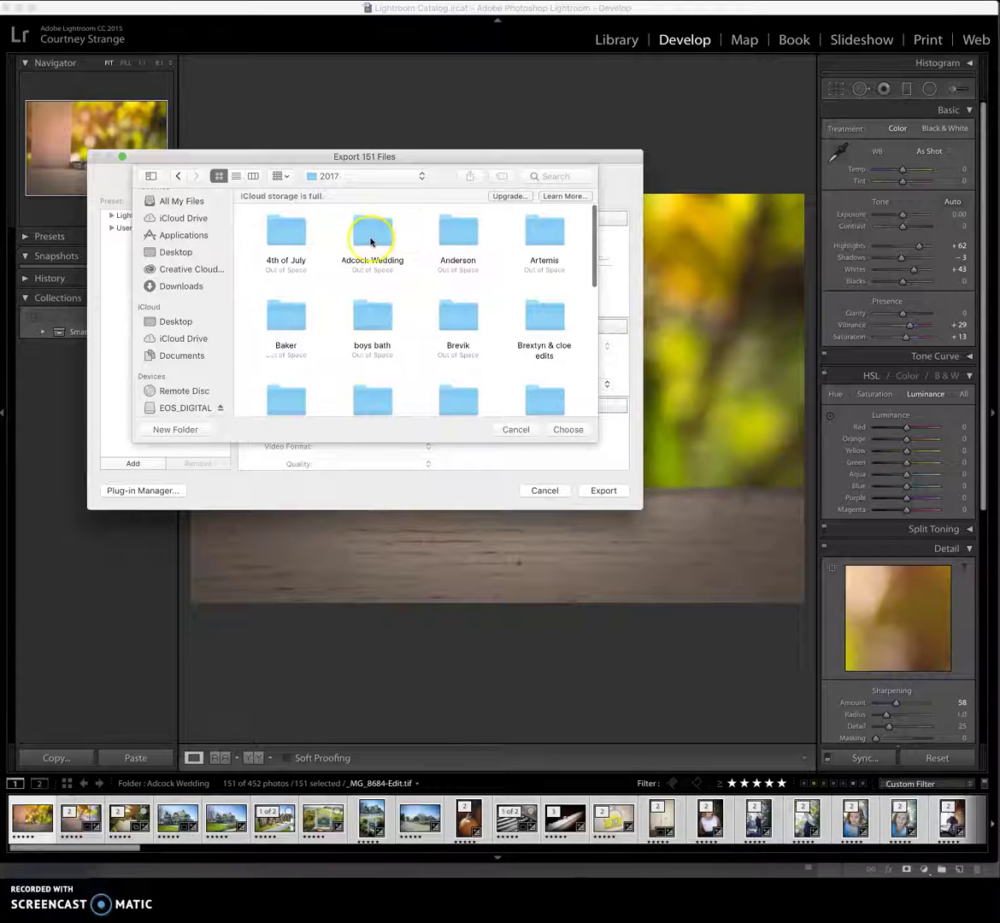
double_click(376, 240)
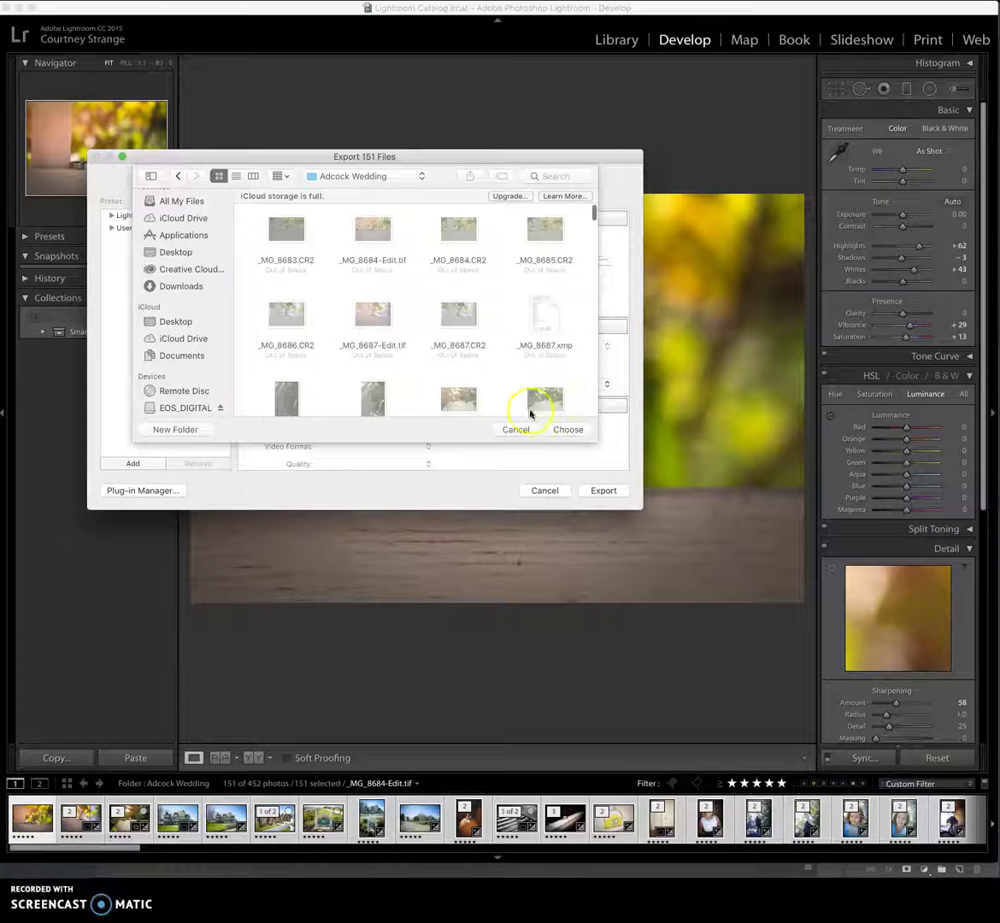
click(581, 435)
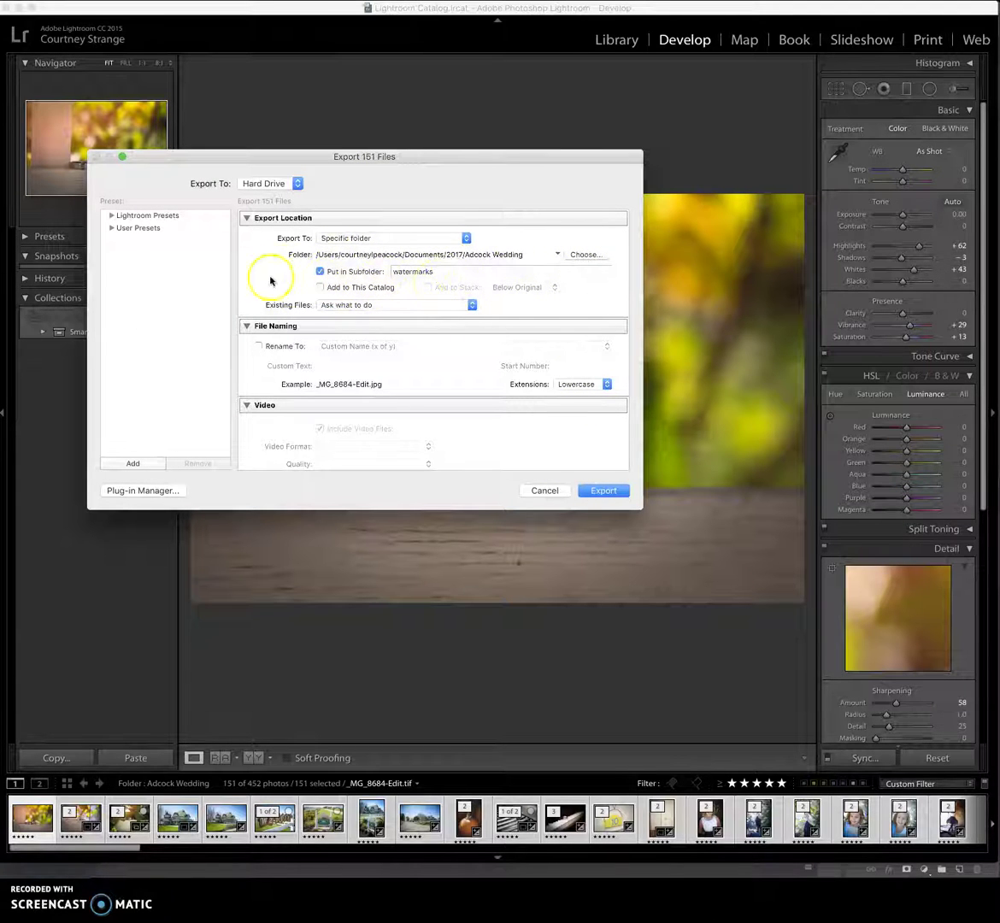
Keep Put in Subfolder checked and select the 'watermarks' name to replace it with 'edits'
click(327, 272)
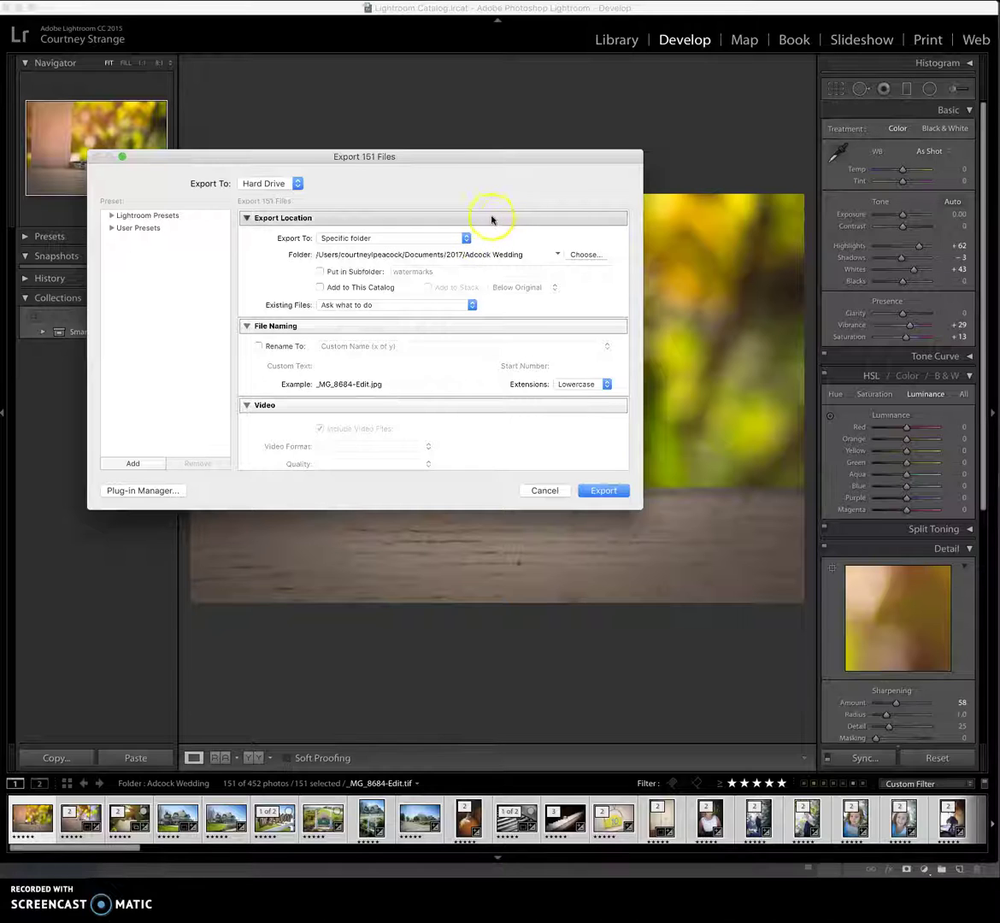
click(323, 271)
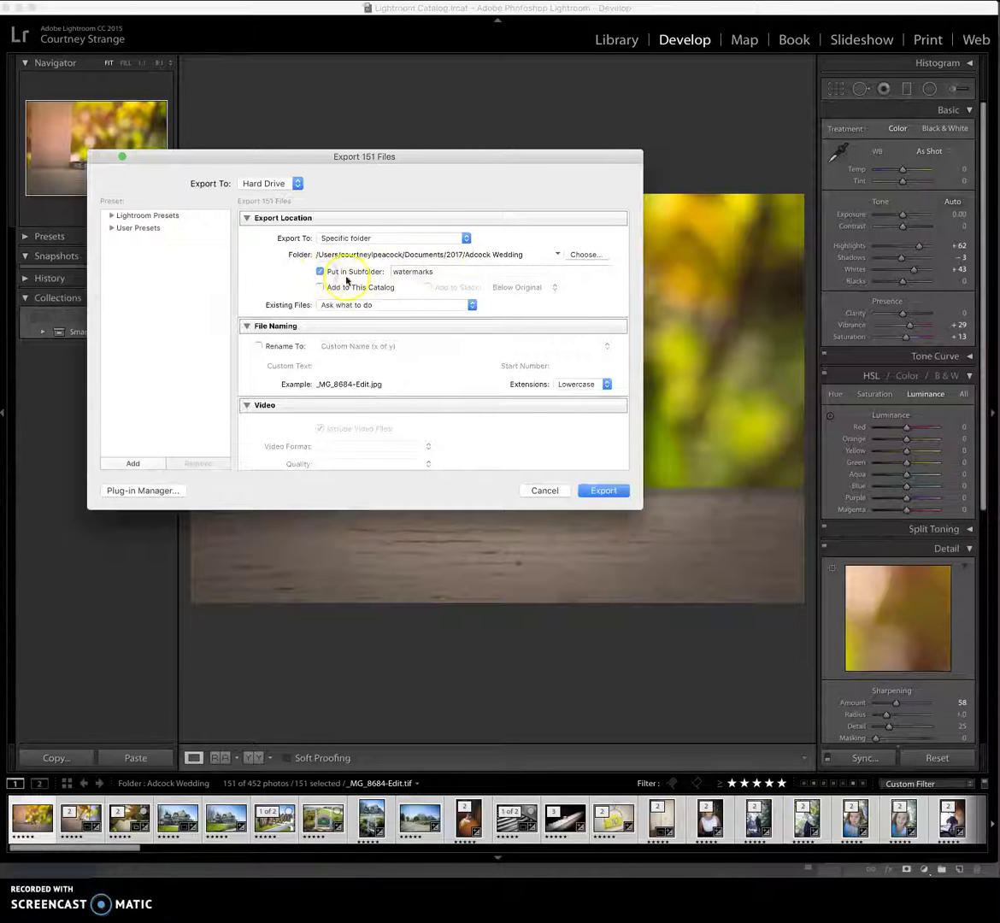
double_click(449, 272)
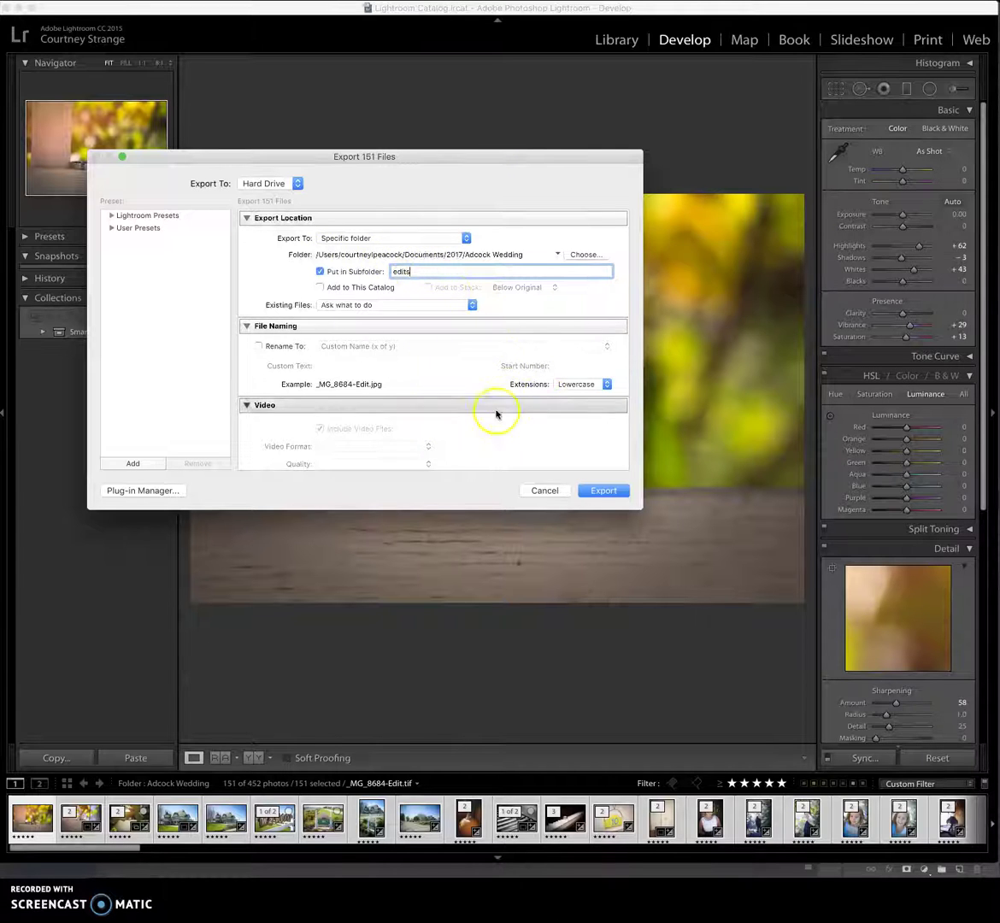
Rename exported files using Custom Name (x of y) with custom text 'AdcockWedding'
scroll(491, 423, down, 3)
scroll(494, 401, down, 1)
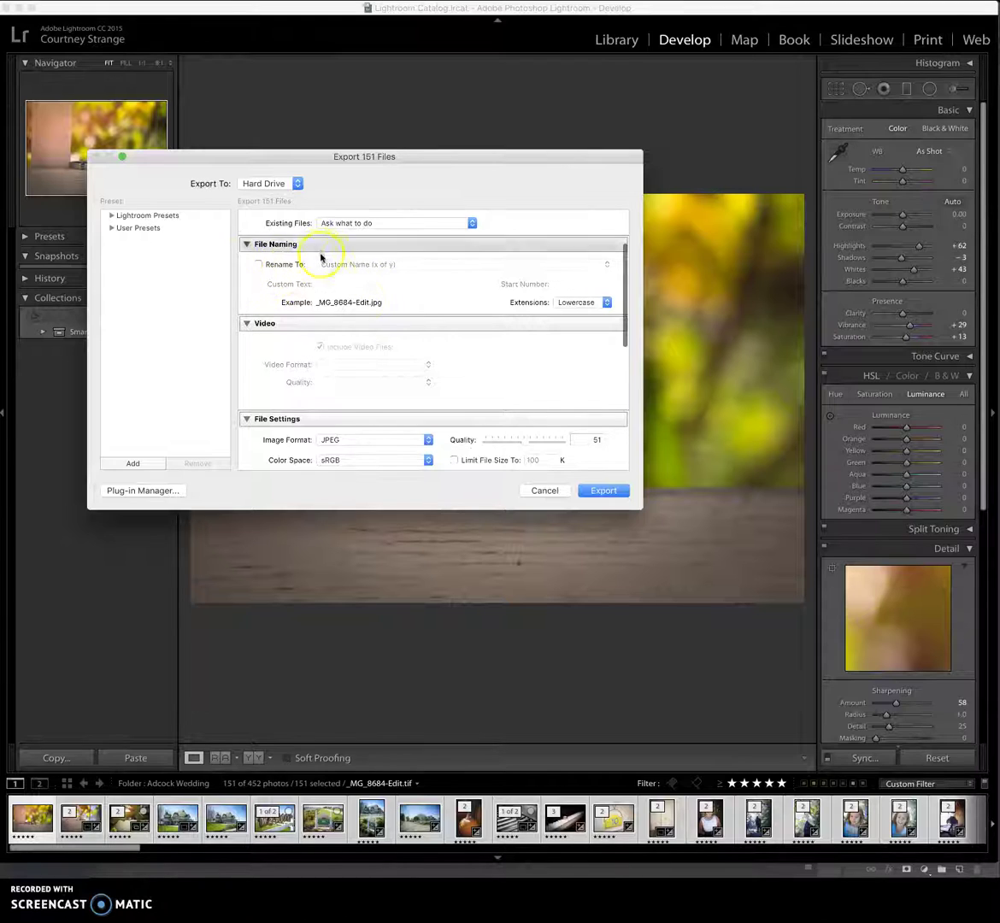
click(260, 265)
click(401, 264)
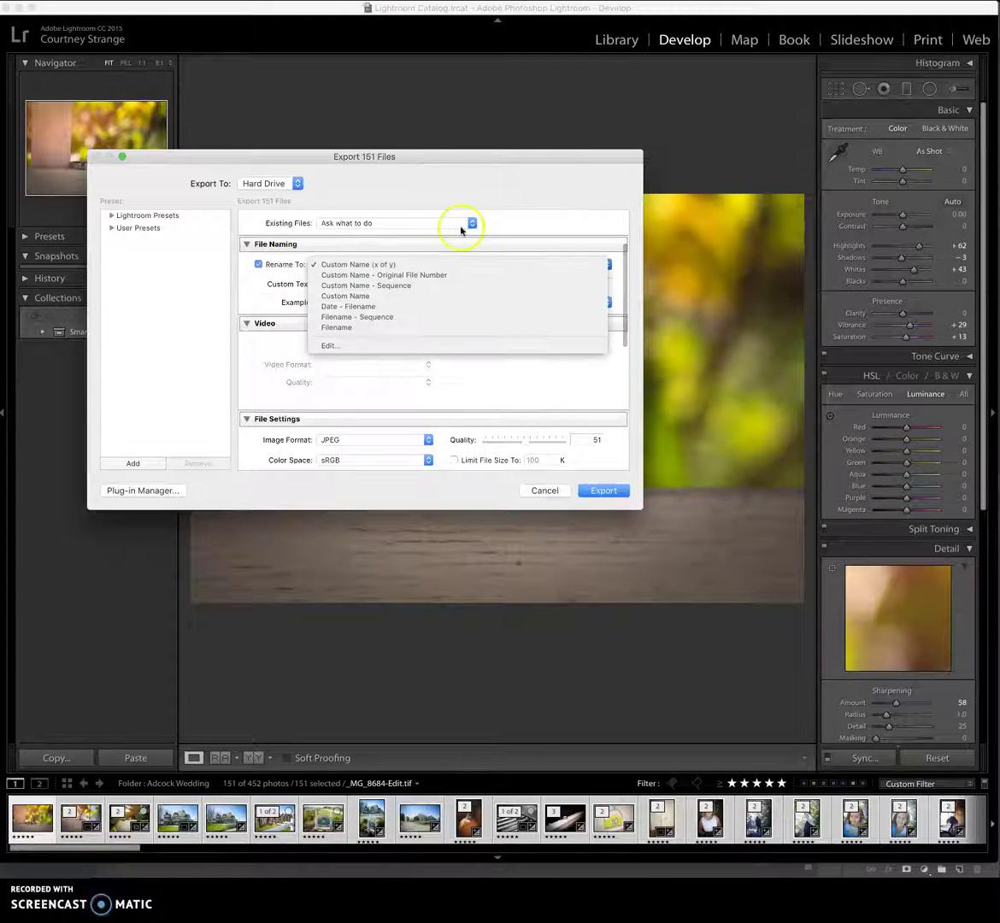
click(384, 266)
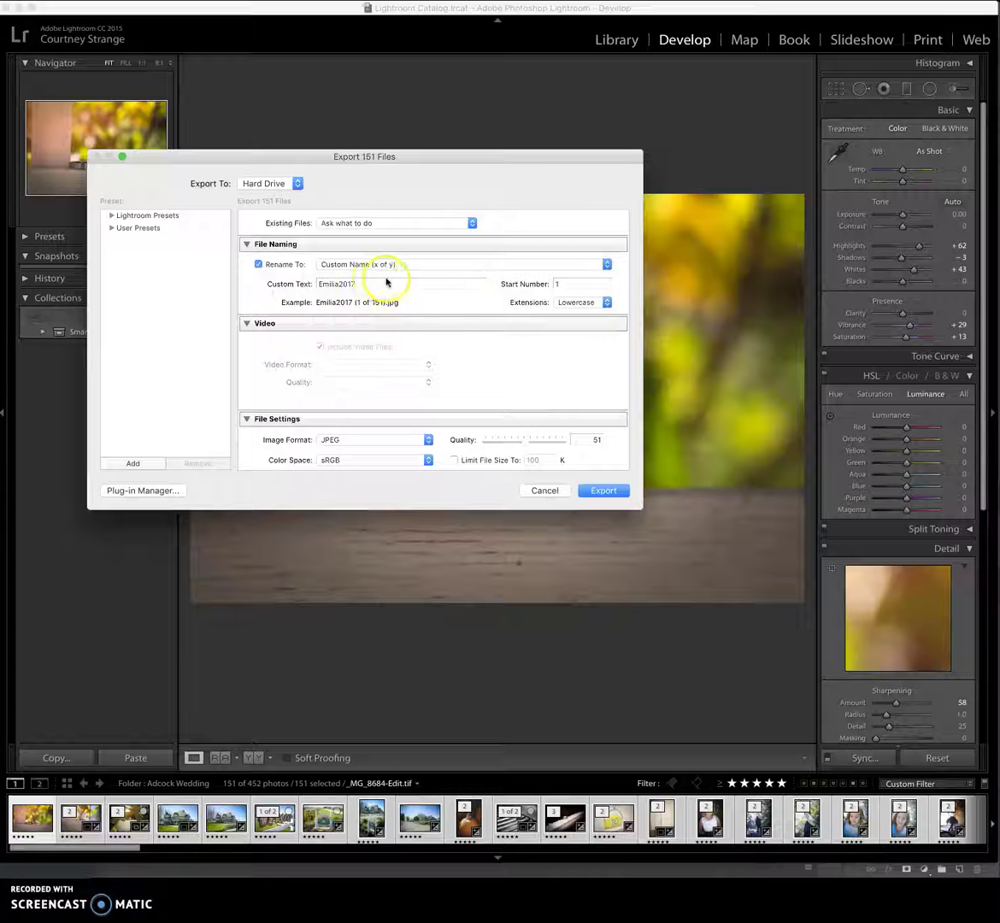
double_click(377, 285)
text(Ad)
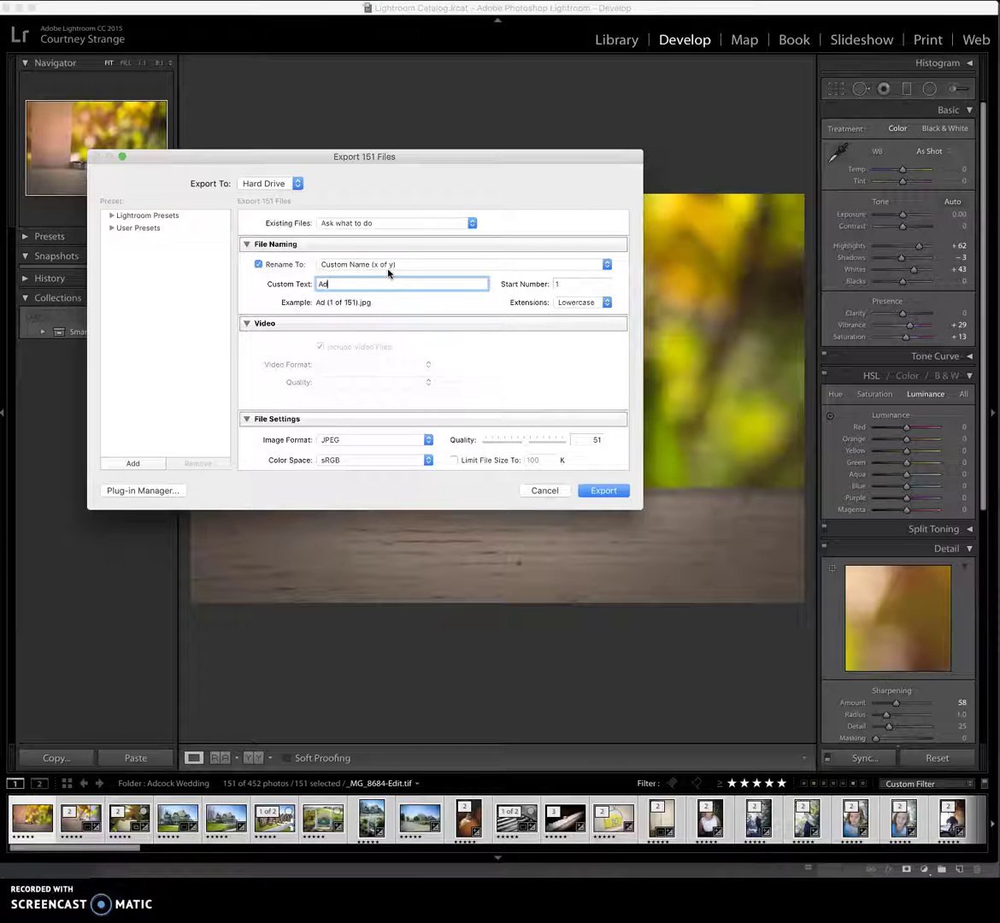
text(occockWedding)
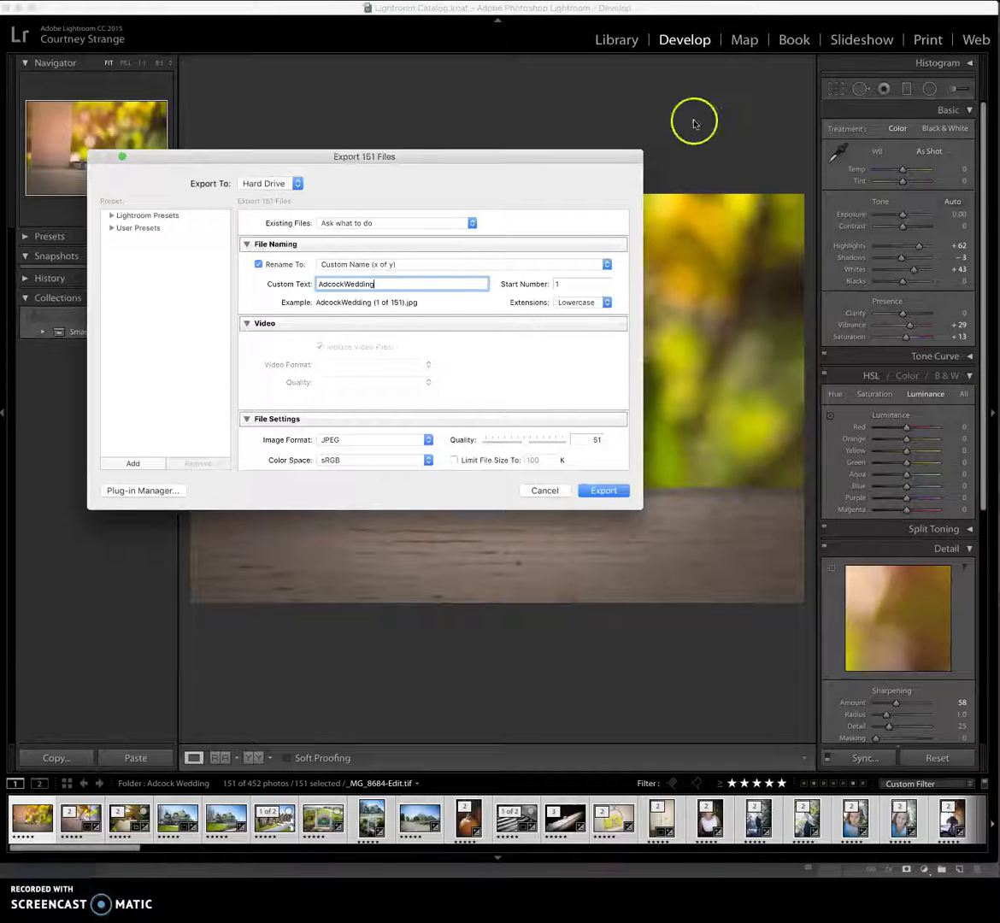
key(Return)
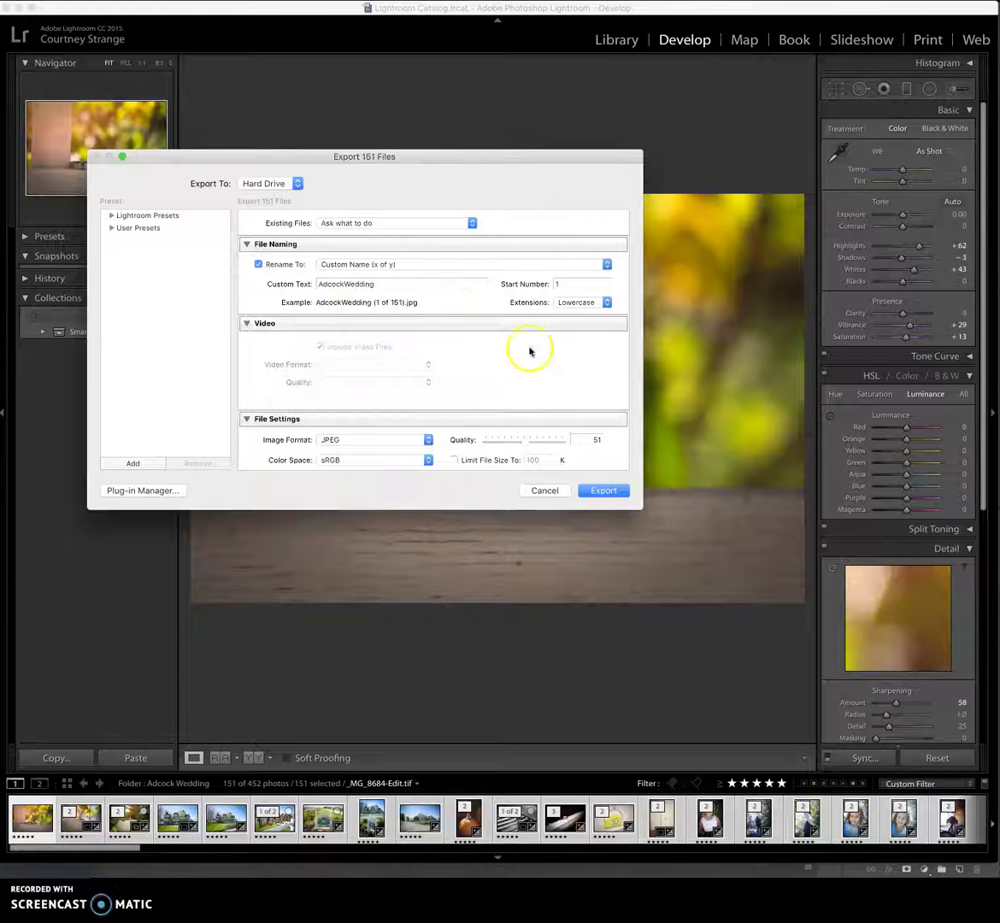
Keep JPEG format and sRGB color space, and set JPEG Quality to 100
scroll(528, 380, down, 3)
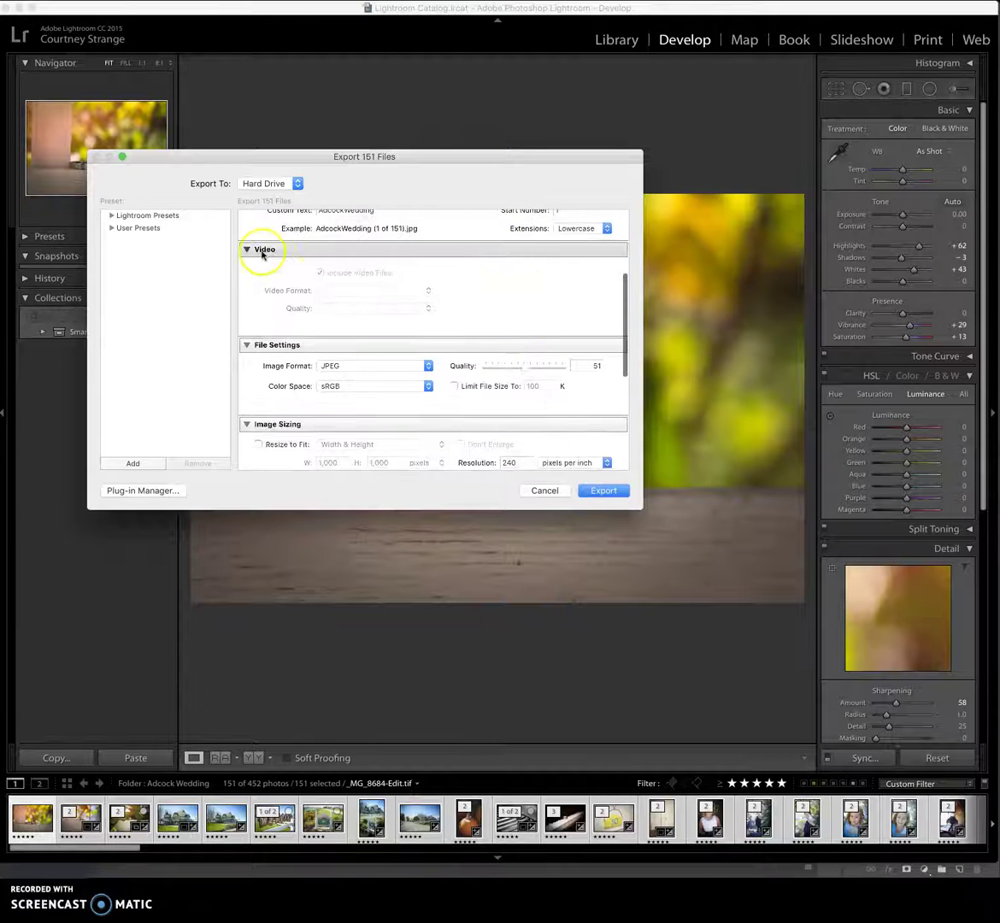
scroll(525, 297, down, 3)
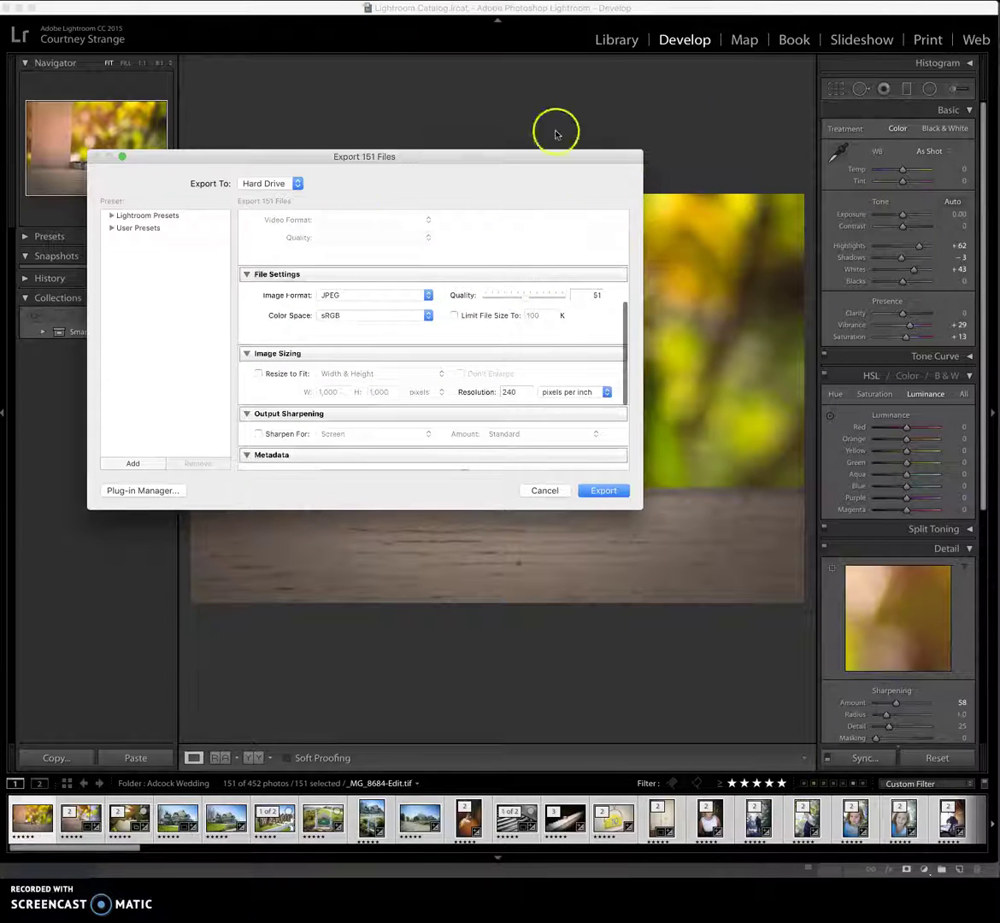
click(428, 297)
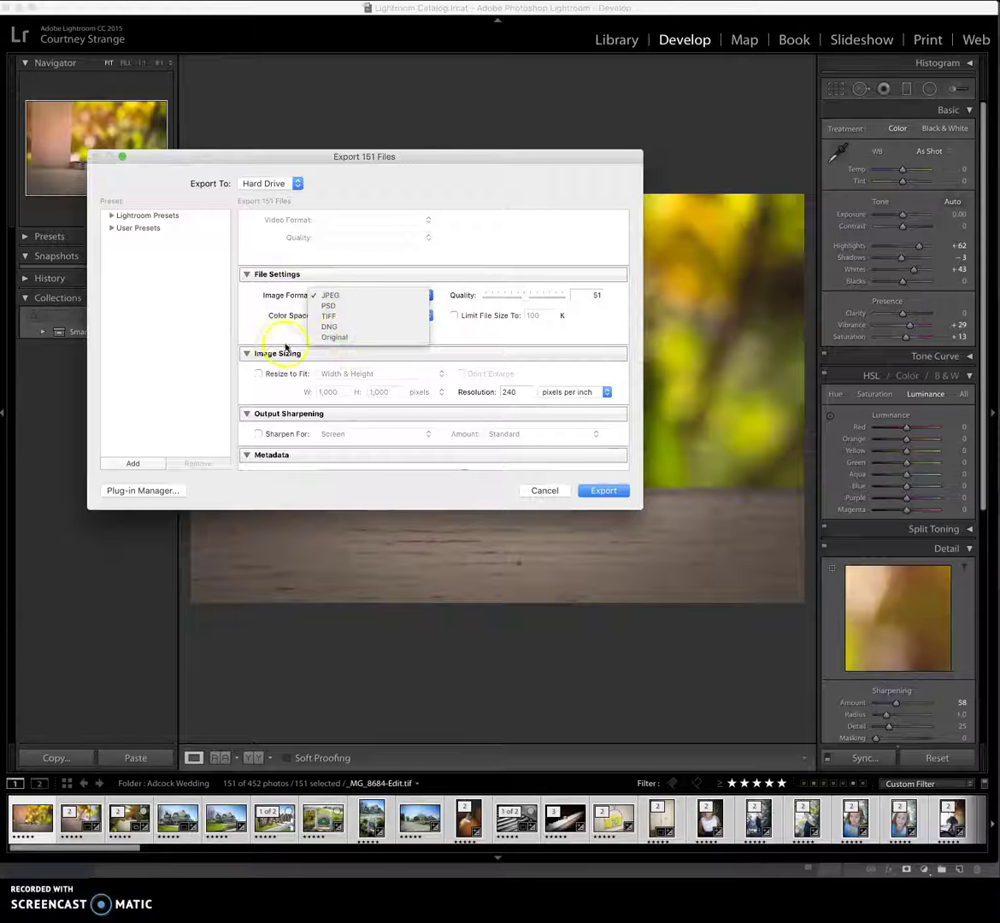
click(250, 326)
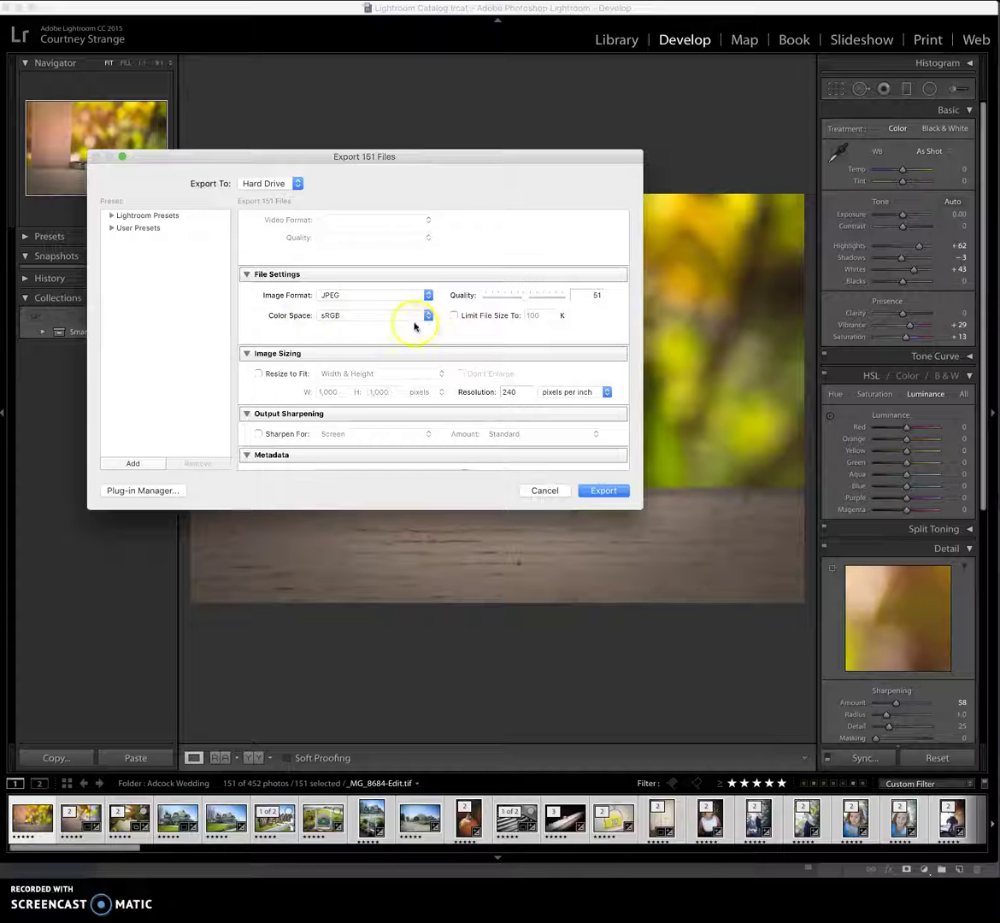
click(379, 315)
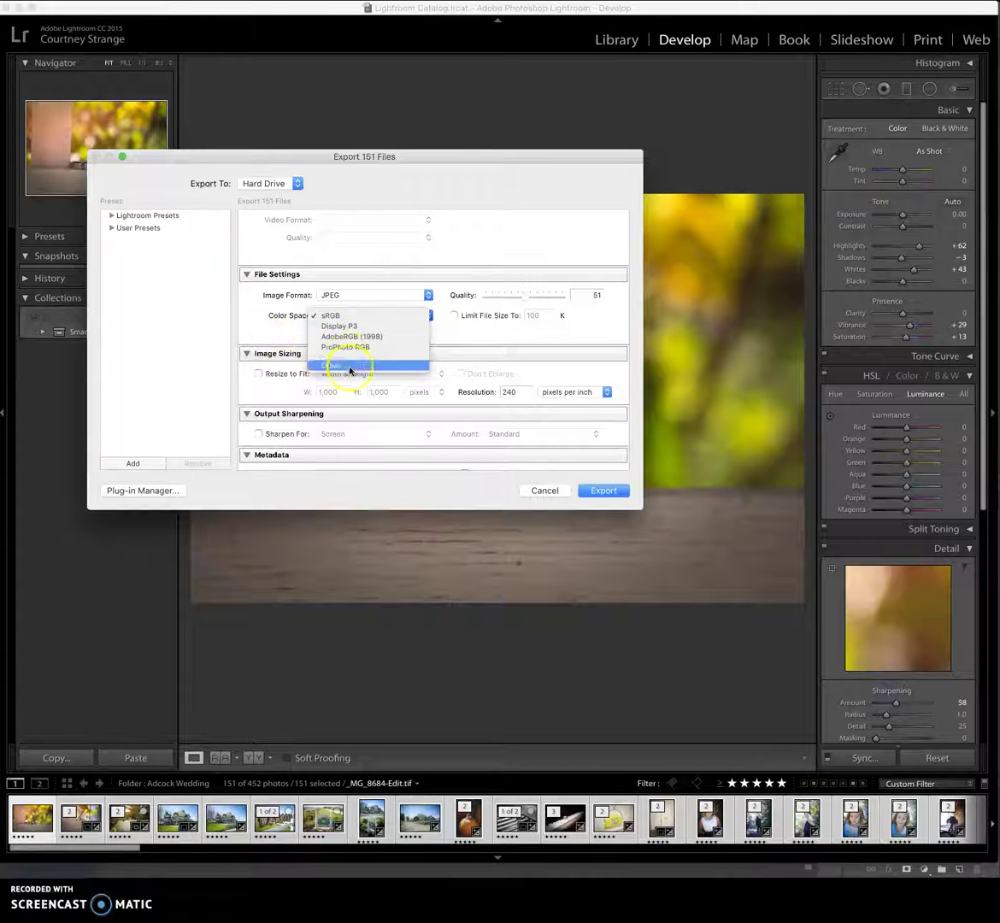
click(255, 325)
click(321, 325)
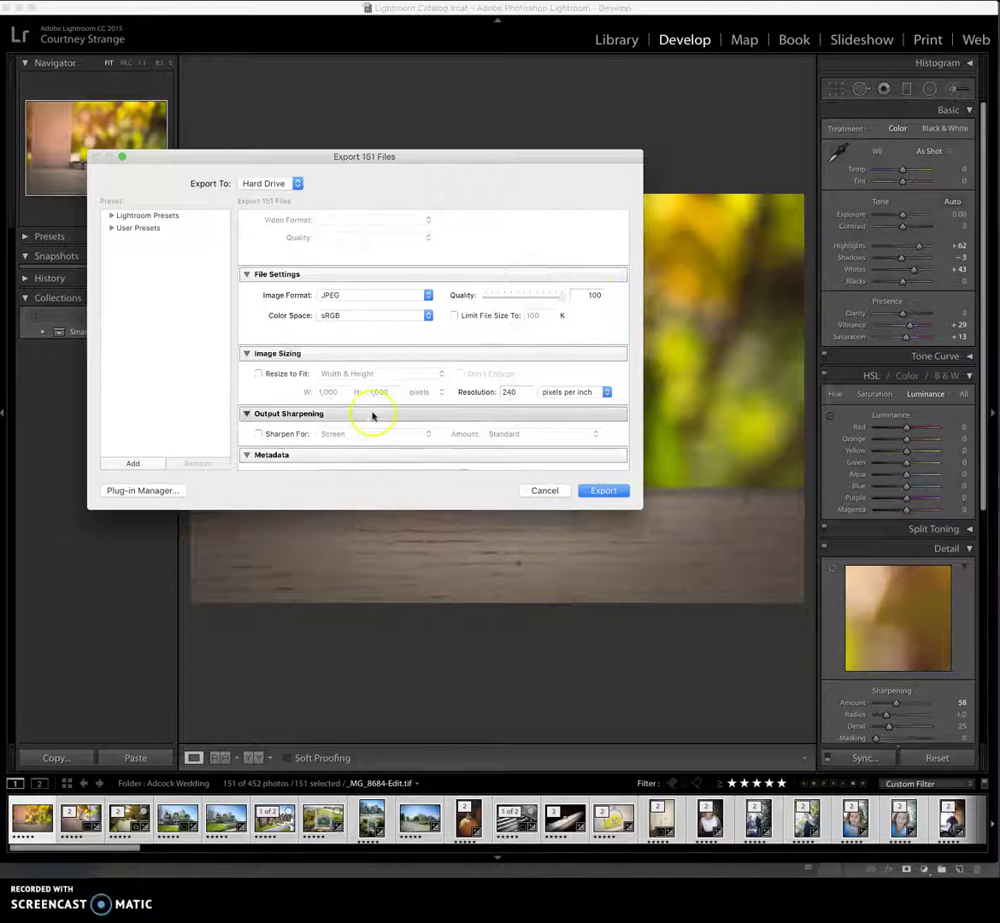
drag(547, 284, 586, 324)
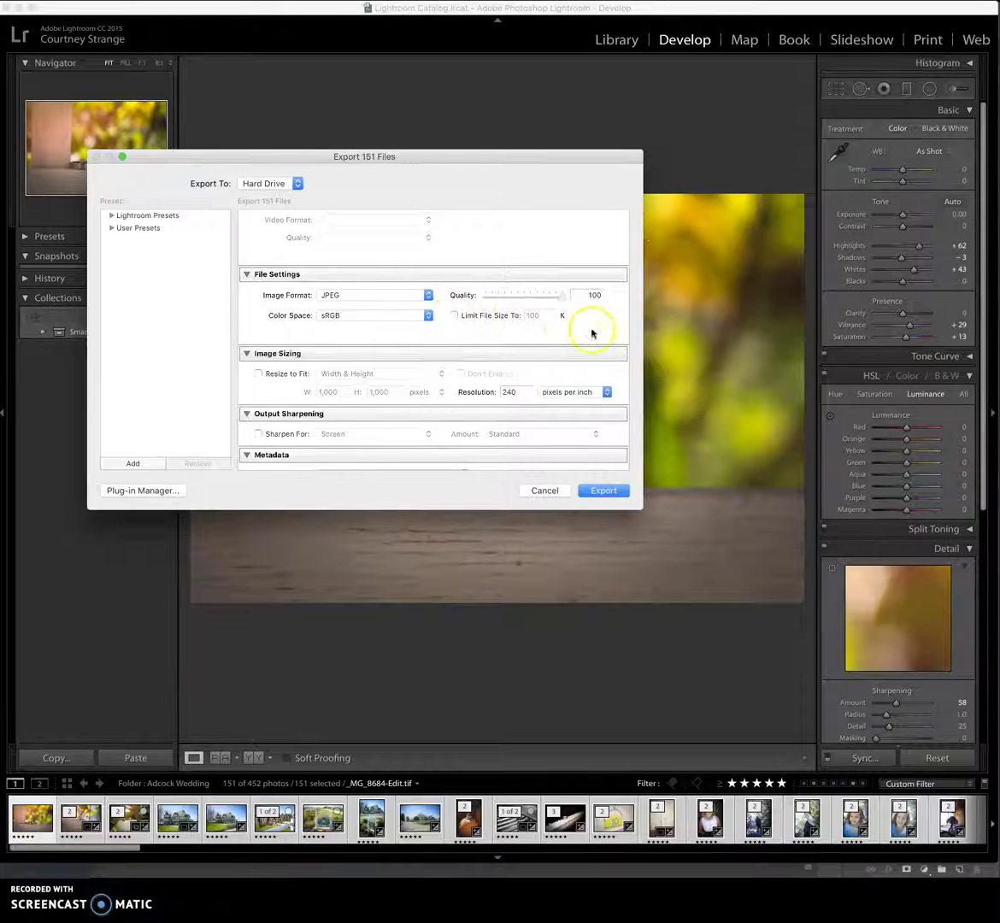
scroll(576, 351, down, 3)
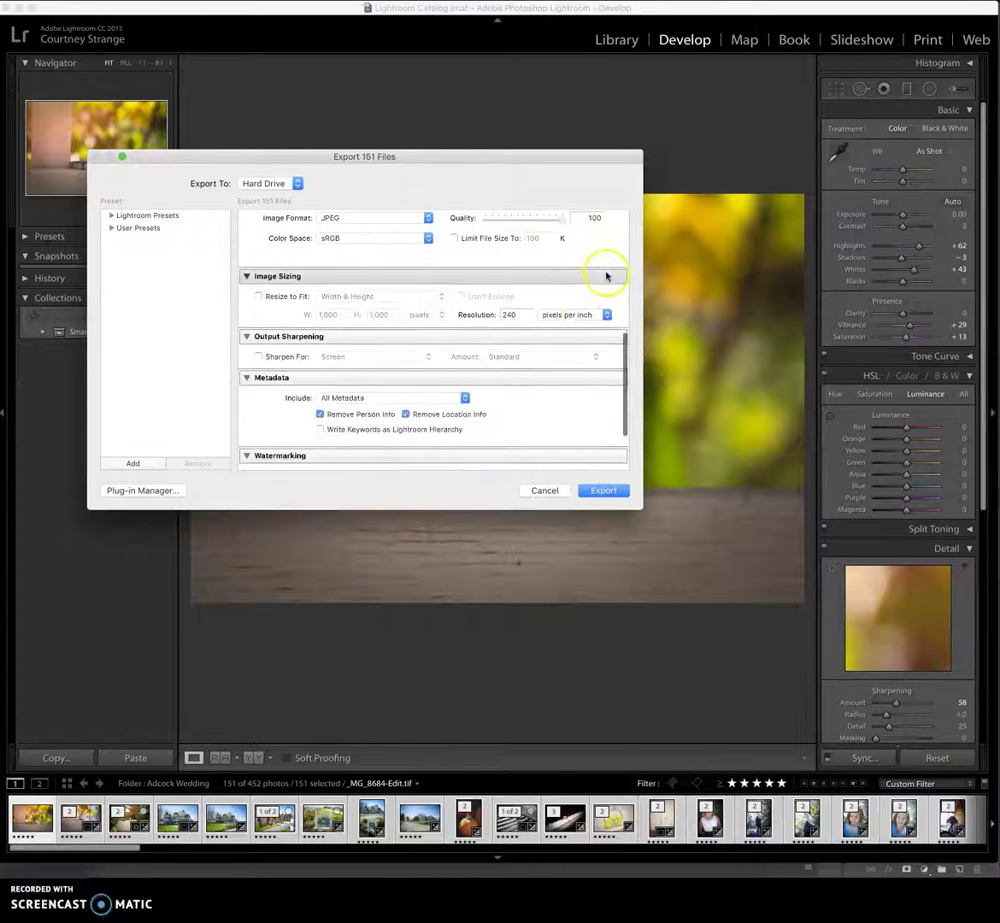
scroll(581, 273, up, 4)
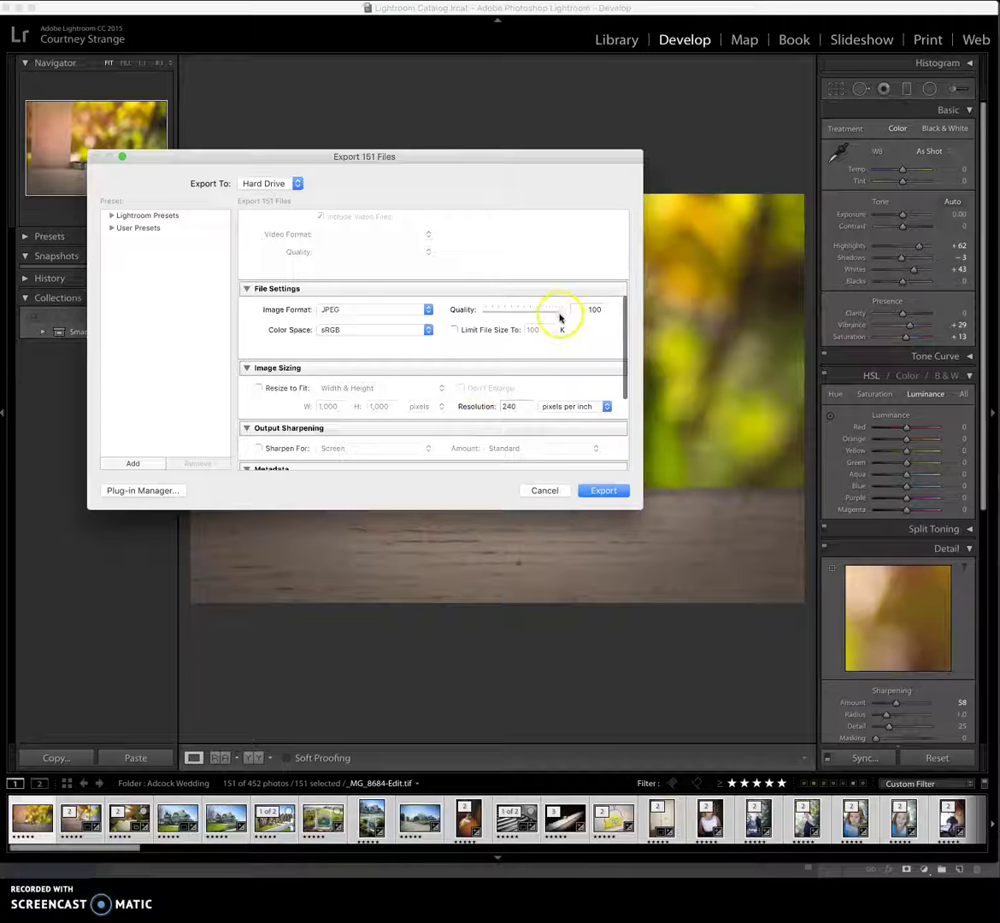
drag(551, 312, 514, 311)
click(481, 342)
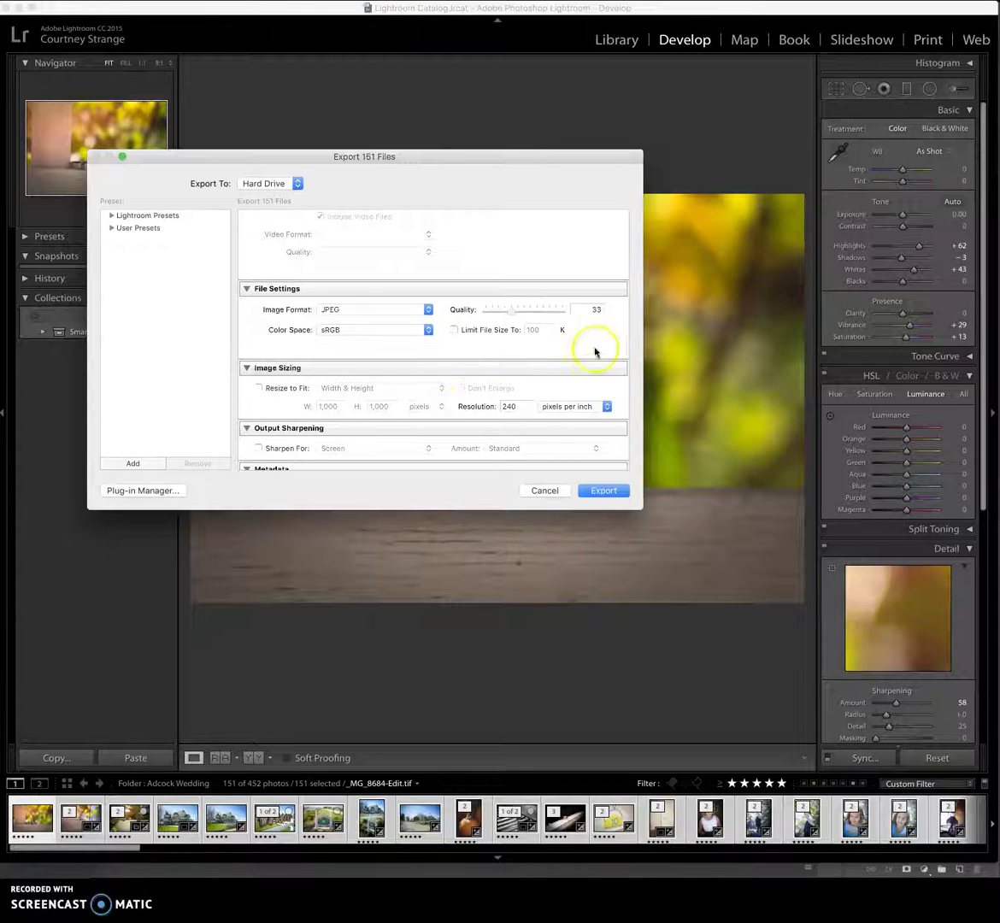
drag(575, 316, 564, 329)
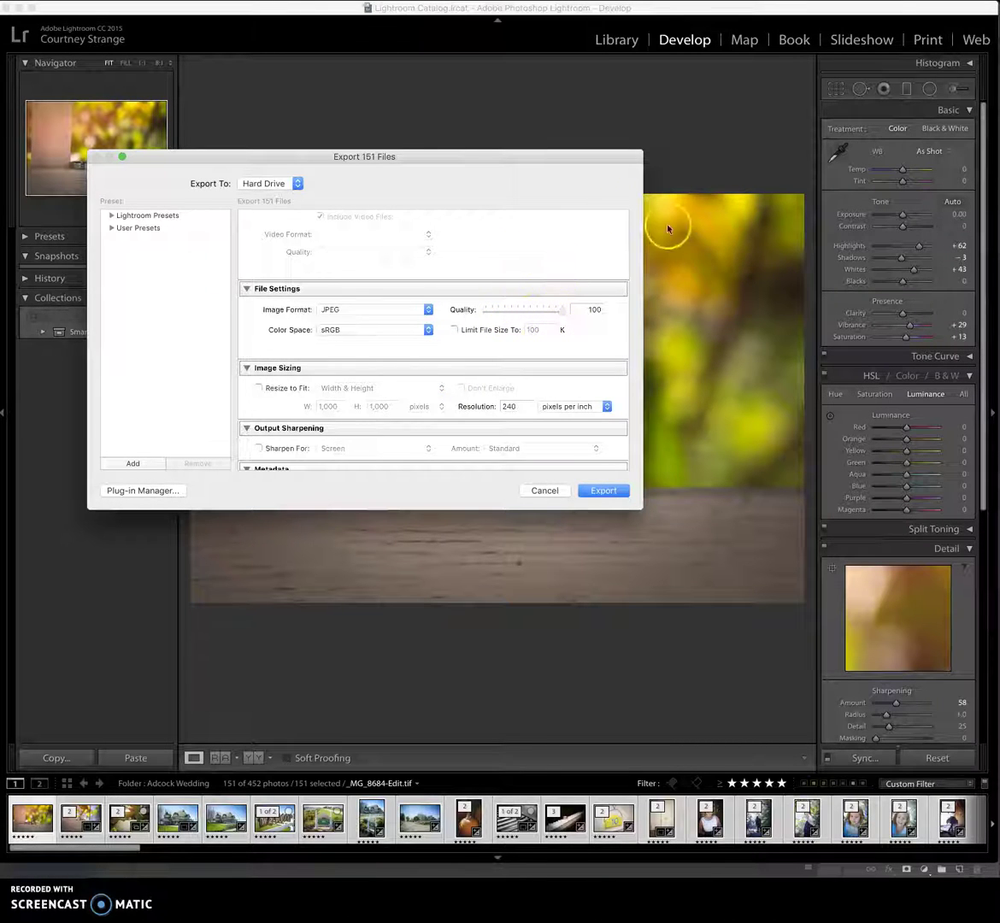
scroll(605, 341, down, 3)
scroll(556, 323, down, 4)
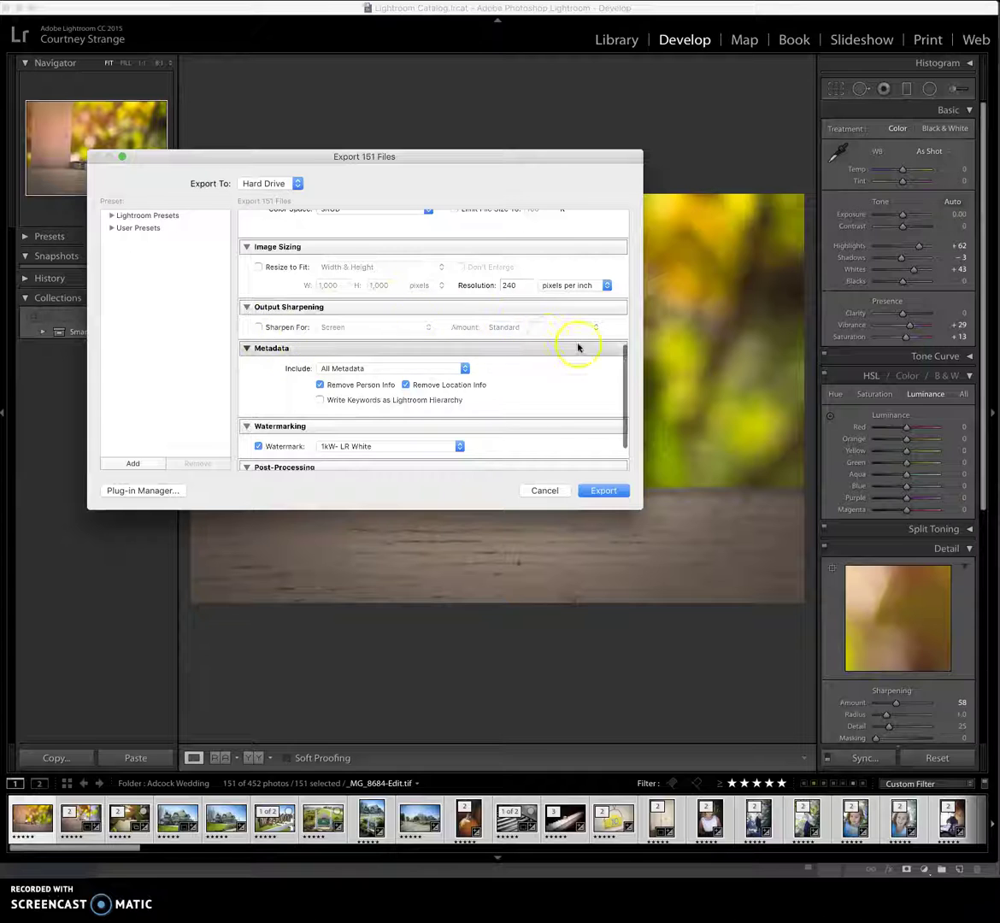
scroll(547, 384, down, 3)
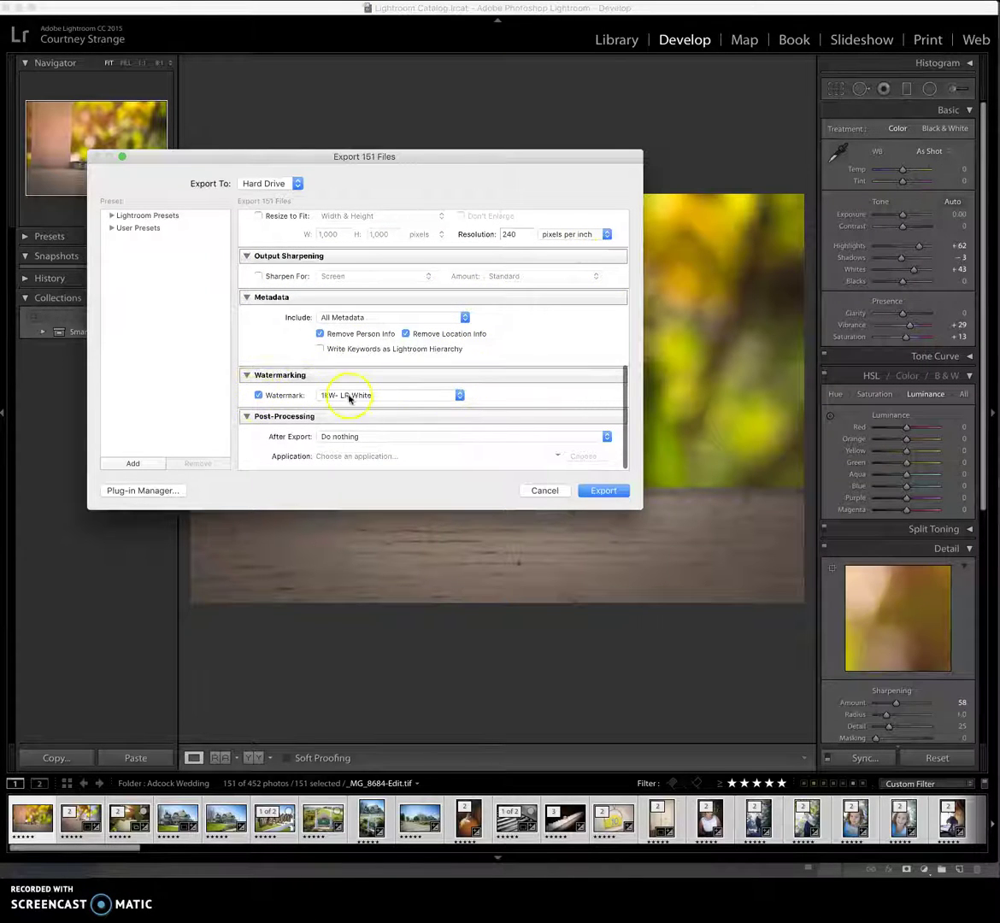
Review the watermark presets, including 1kW- LR White, then leave the Watermark checkbox unchecked
click(277, 397)
click(453, 394)
click(491, 402)
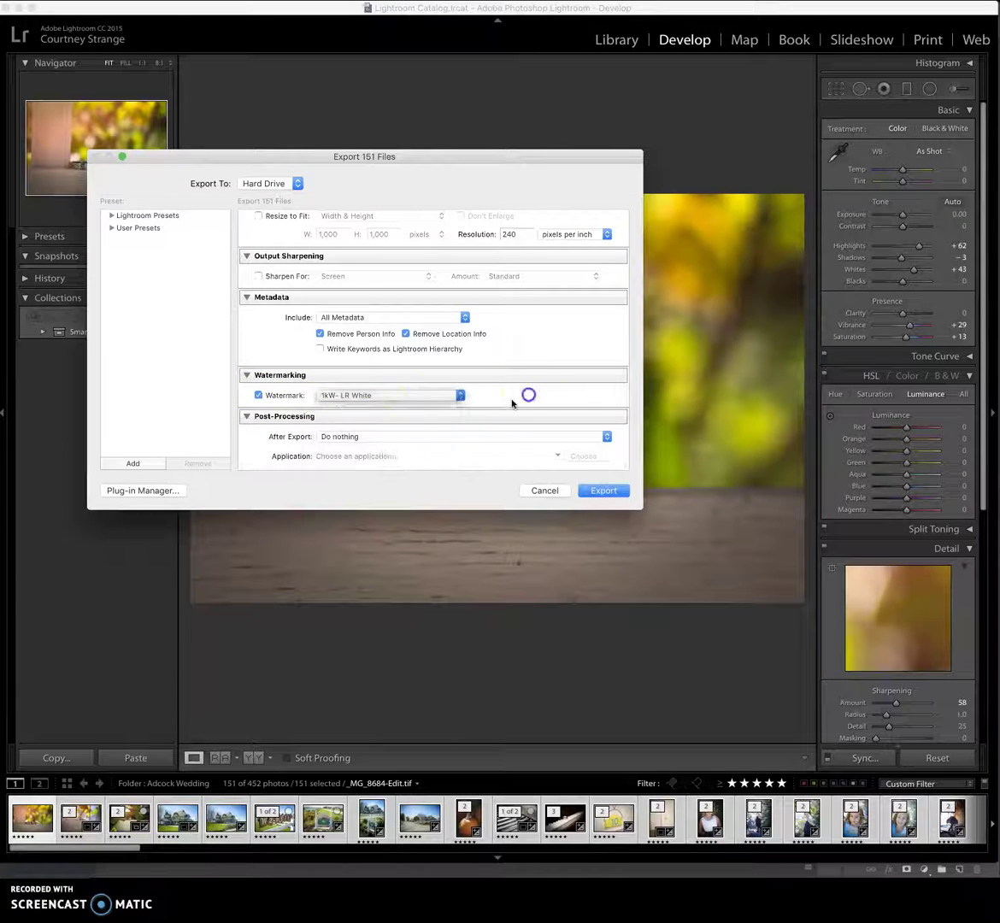
click(264, 398)
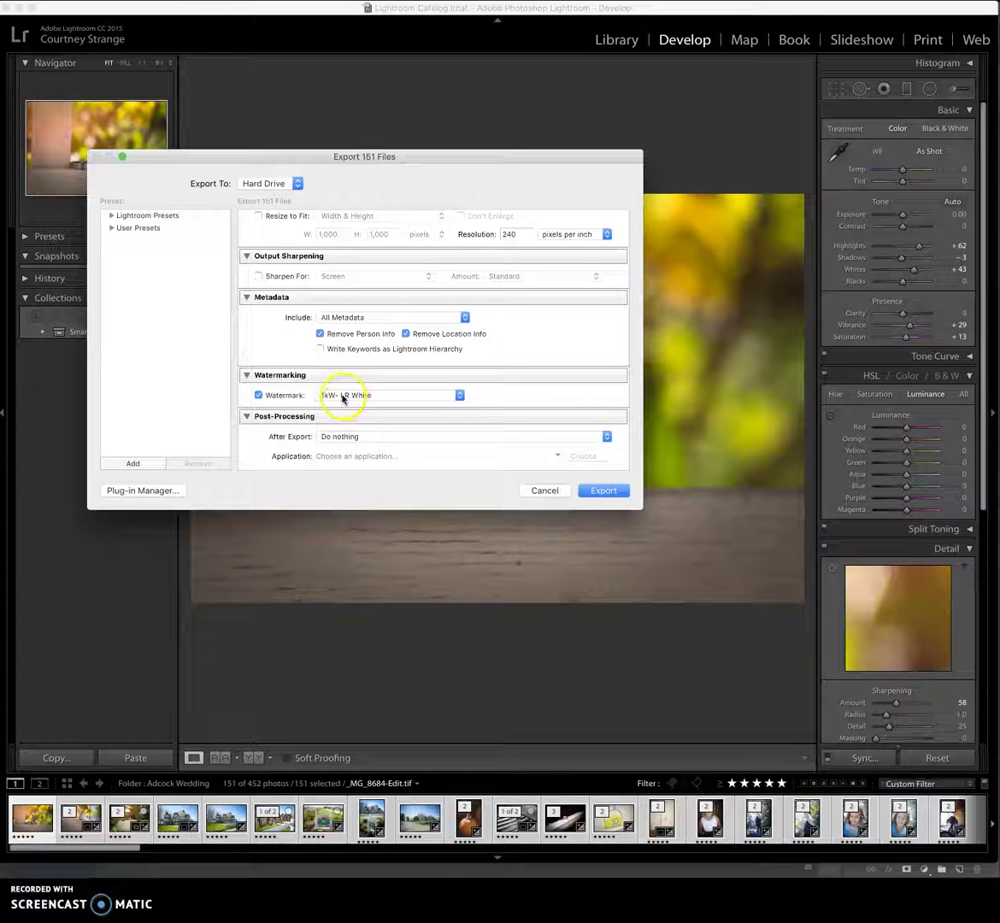
click(385, 396)
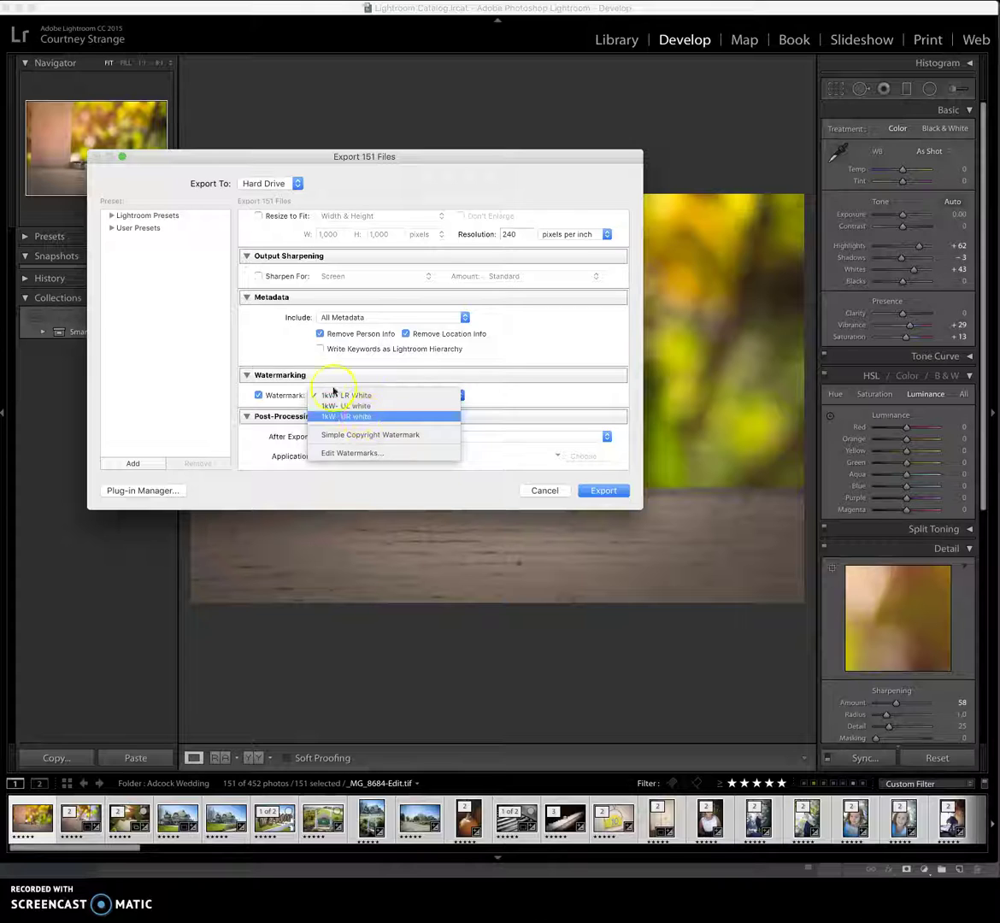
click(310, 415)
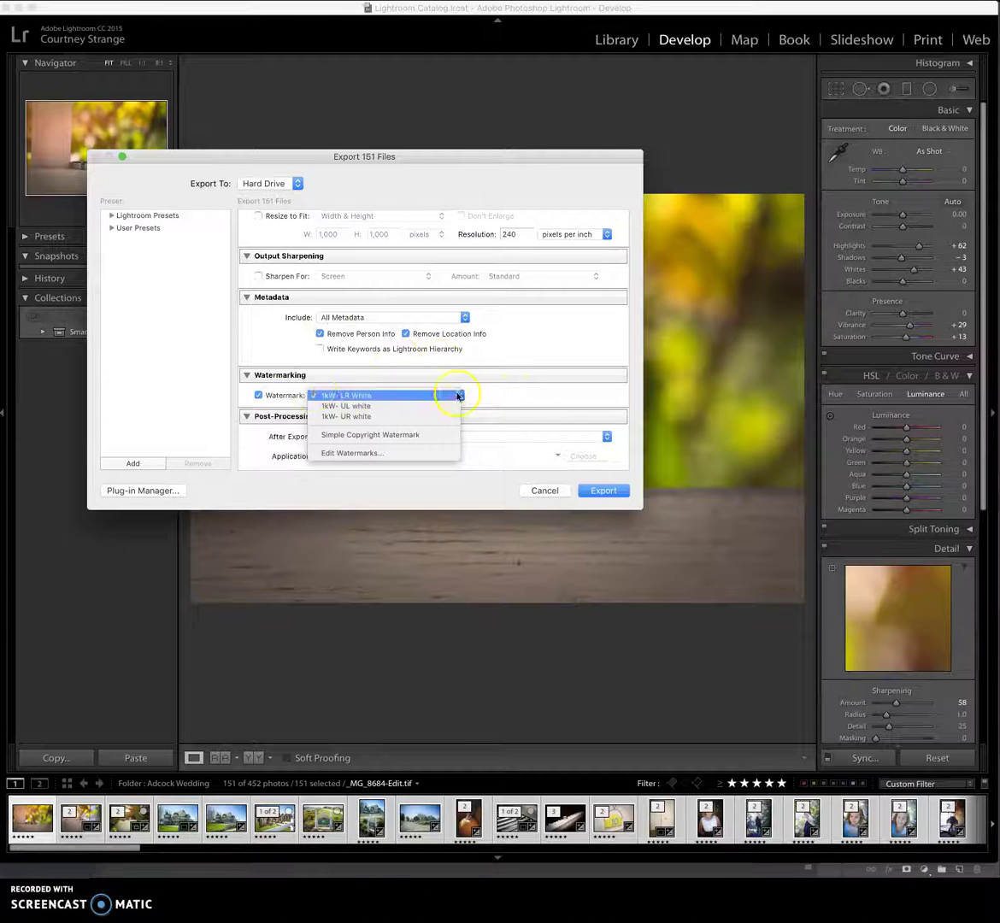
click(390, 398)
click(258, 395)
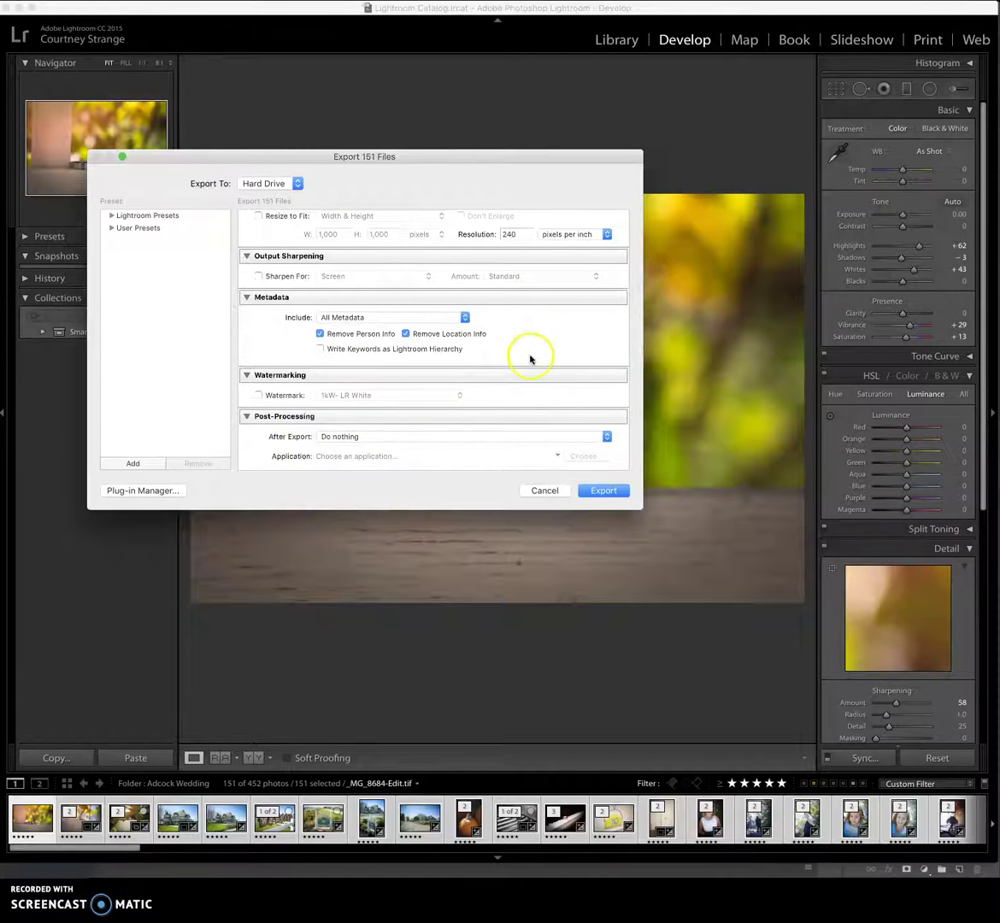
Verify the 'edits' subfolder and naming settings, then export the 151 photos
scroll(554, 340, up, 10)
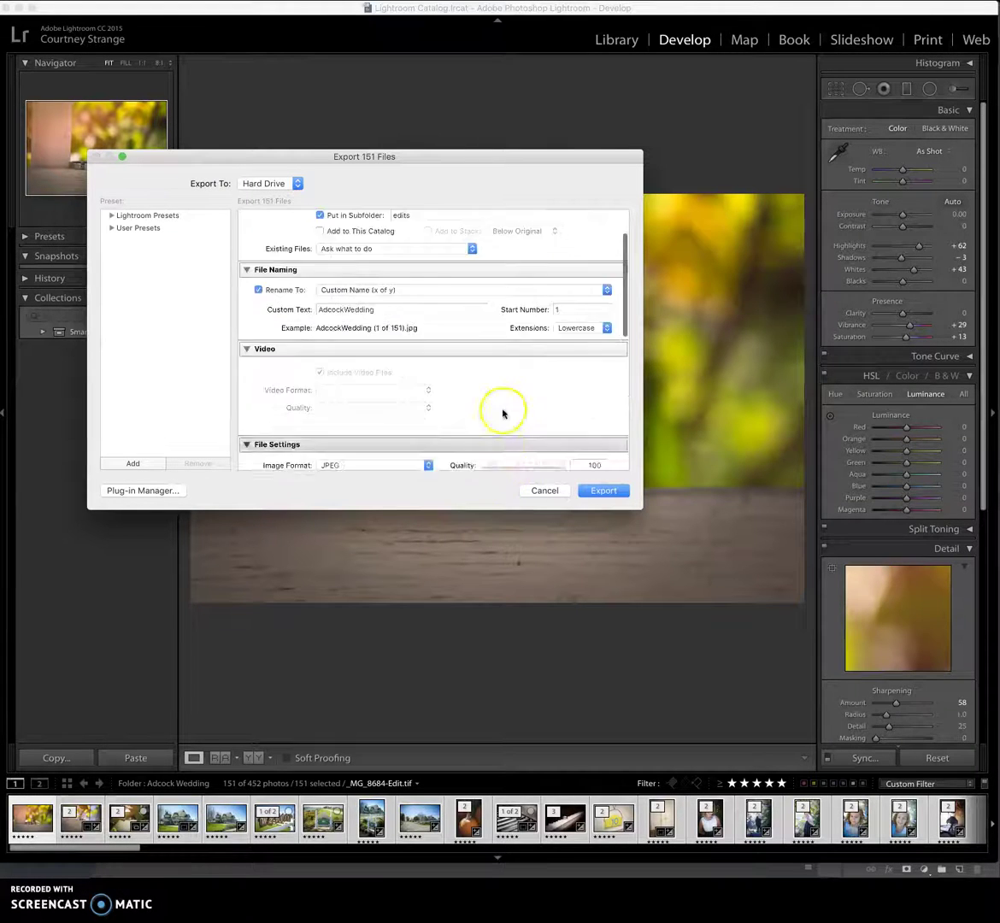
scroll(511, 436, down, 10)
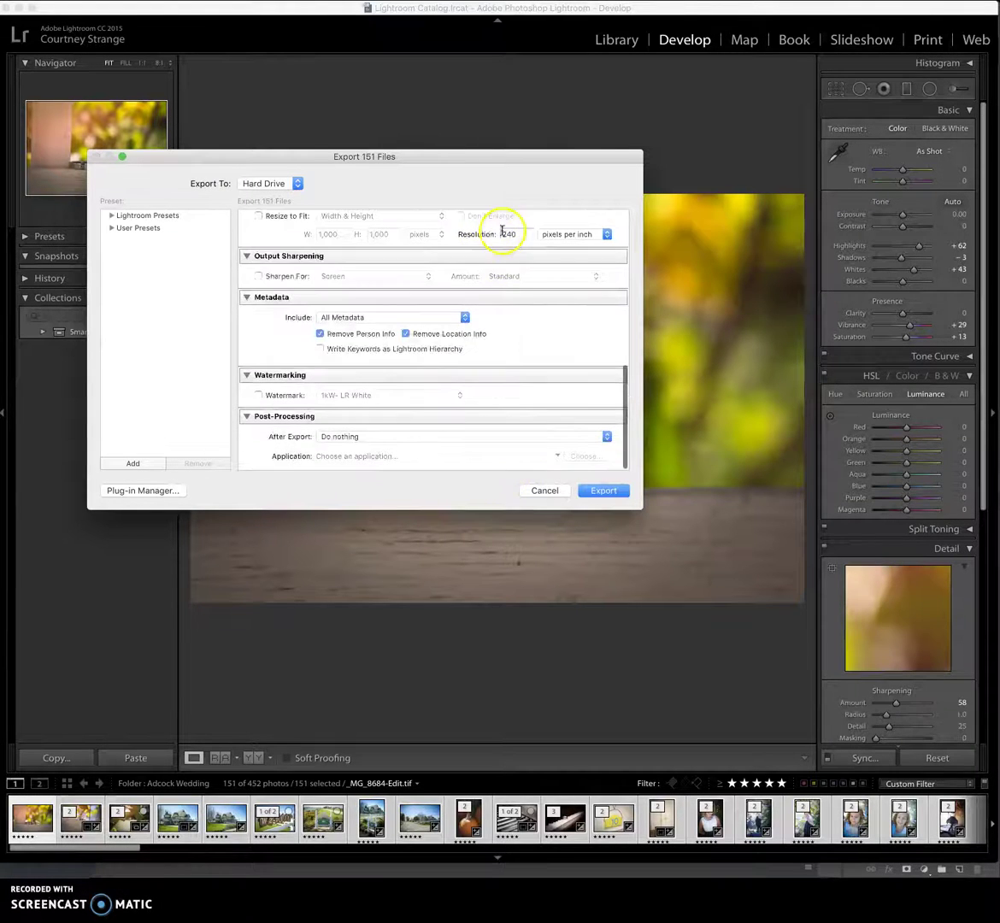
click(603, 490)
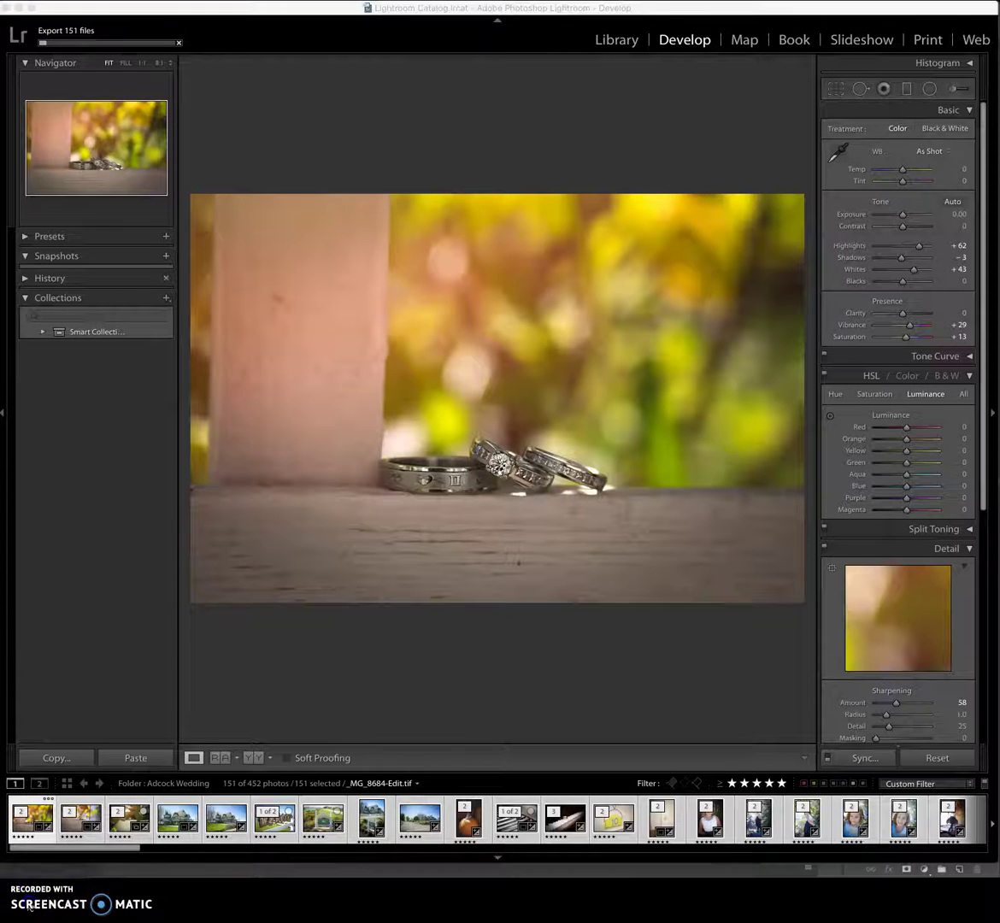
Bring Chrome fully into view and go to the Pixieset collections address
click(46, 87)
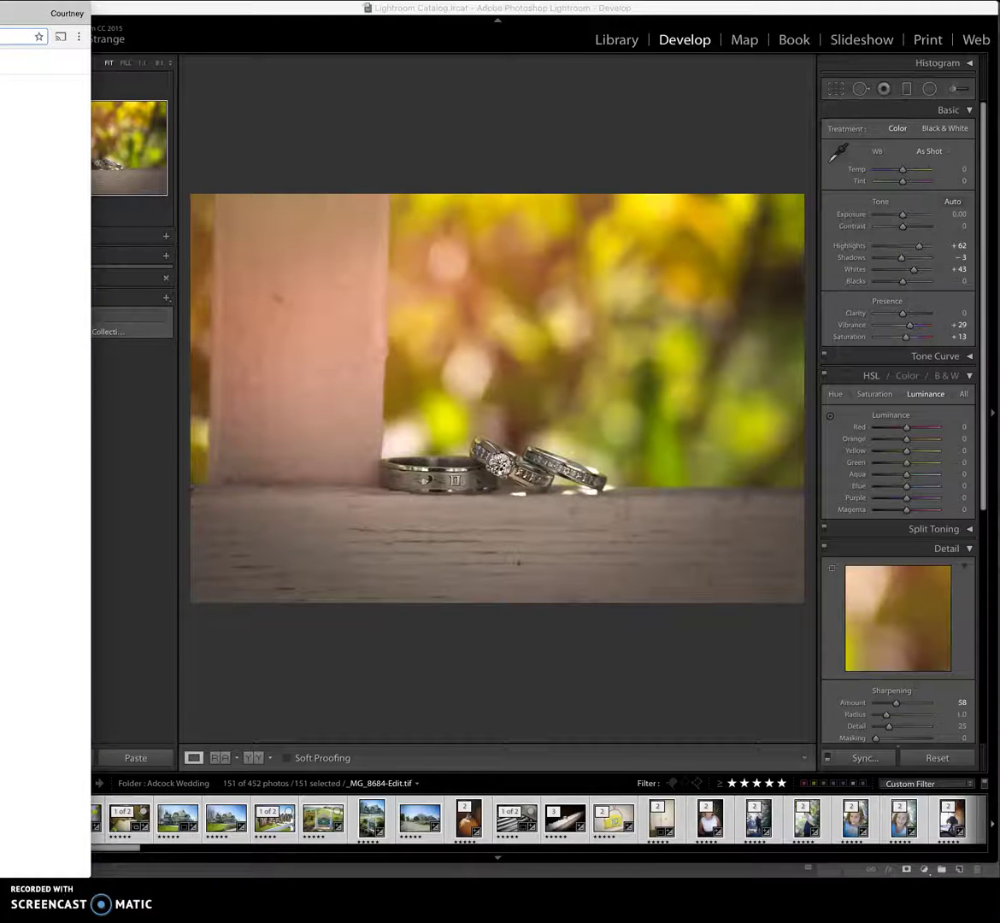
drag(2, 17, 566, 25)
click(271, 42)
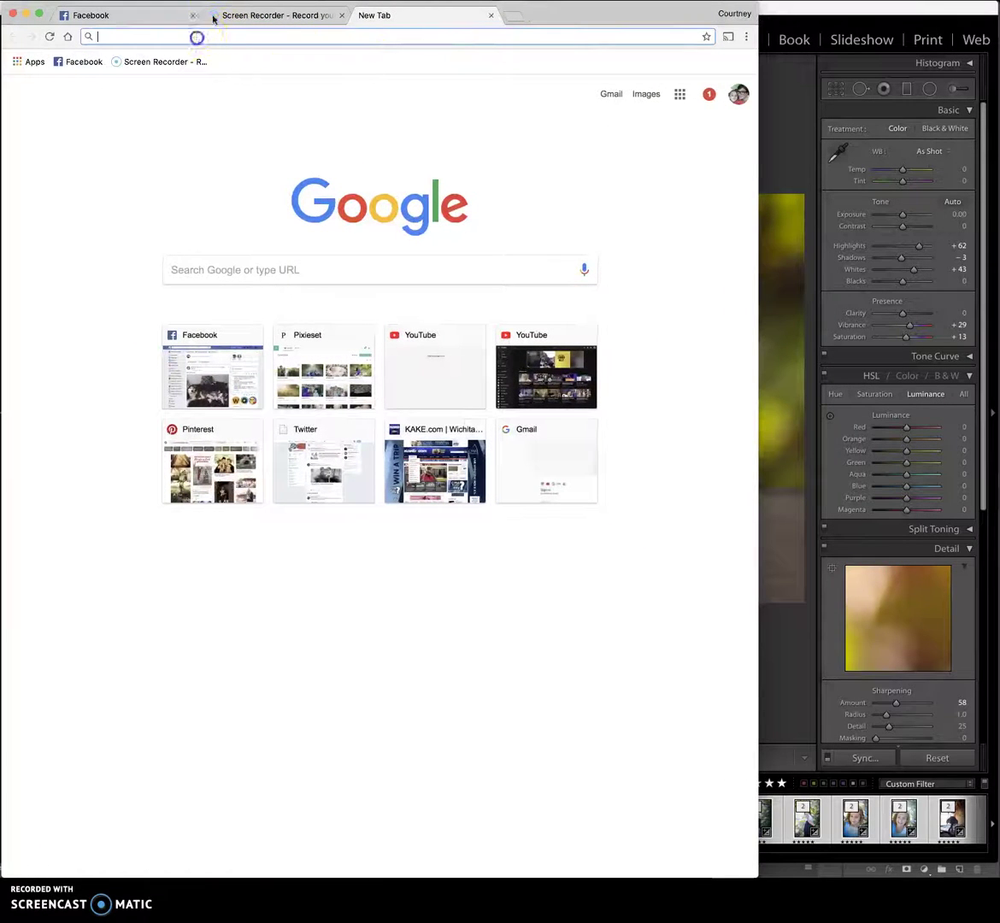
text(al)
key(BackSpace)
key(BackSpace)
text(pix)
key(BackSpace)
text(ieset.com/collection/)
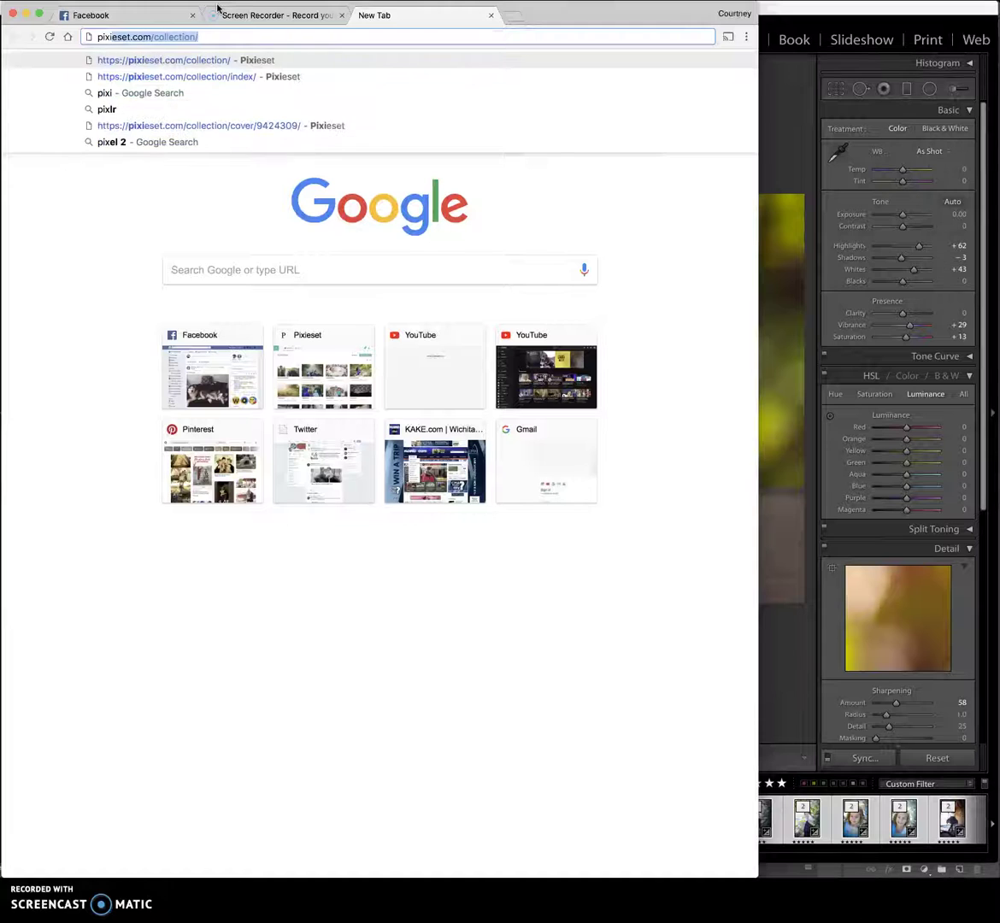
key(Return)
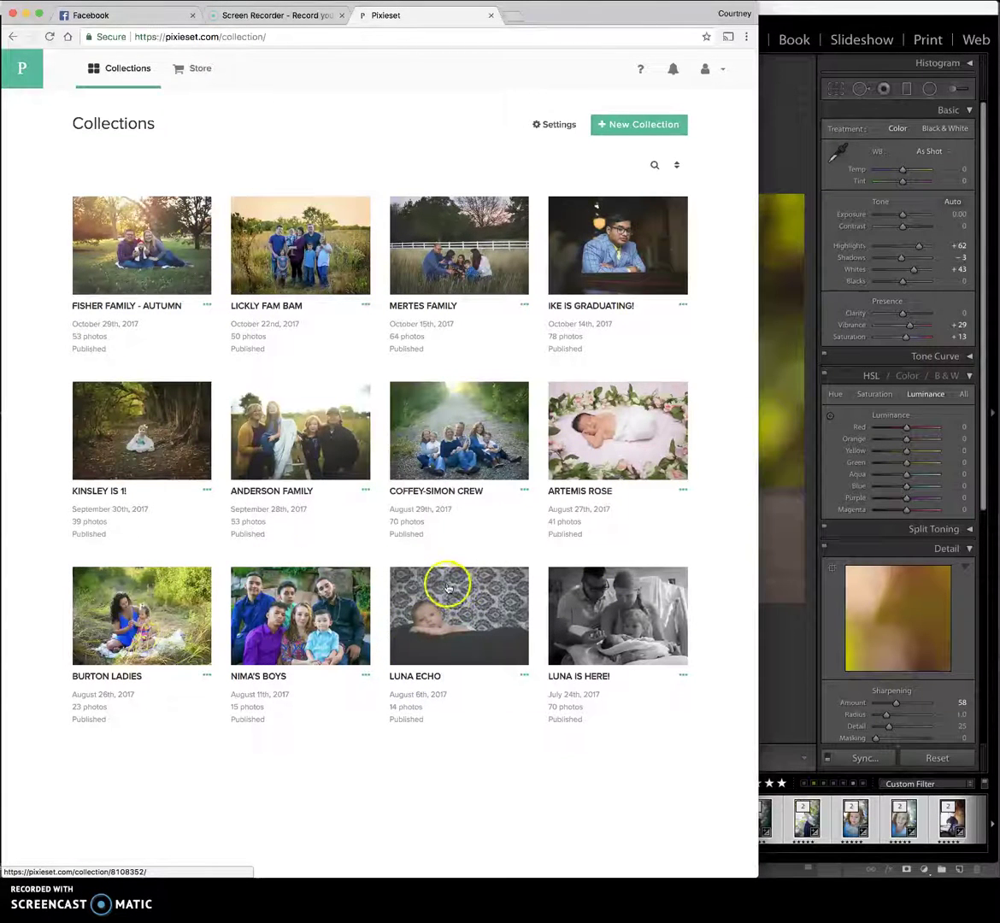
click(241, 267)
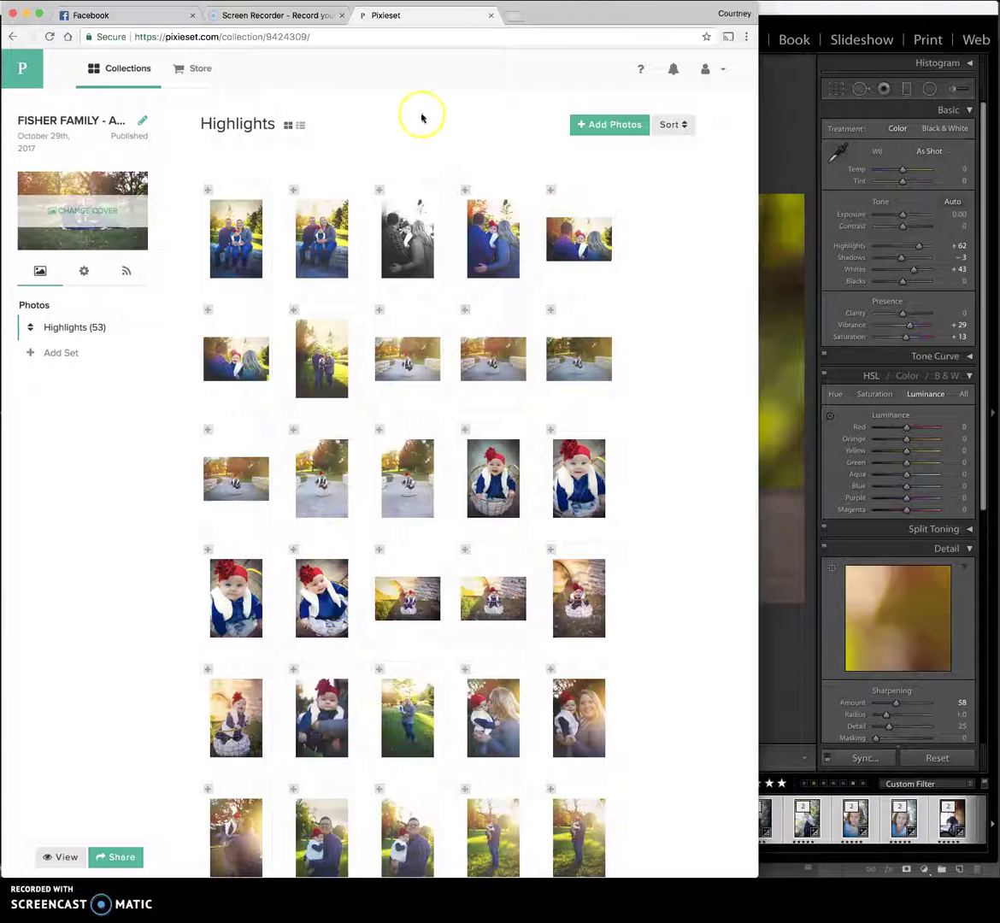
click(68, 857)
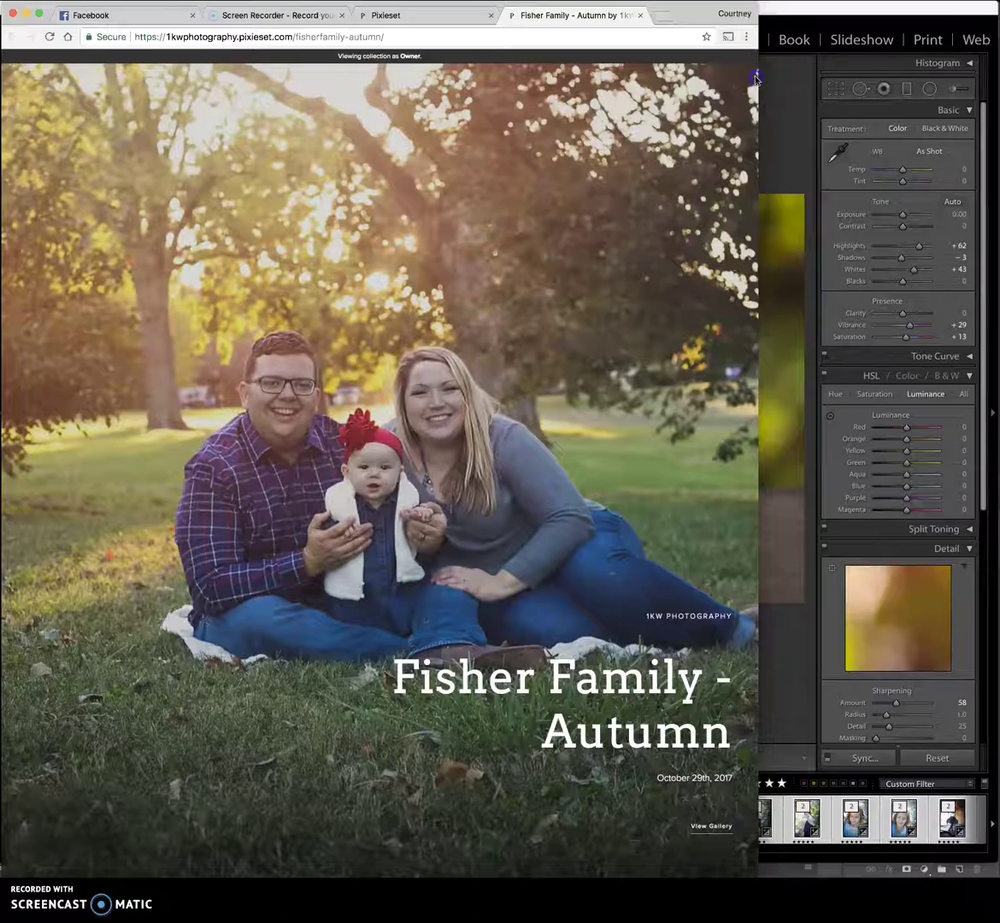
drag(759, 91, 995, 119)
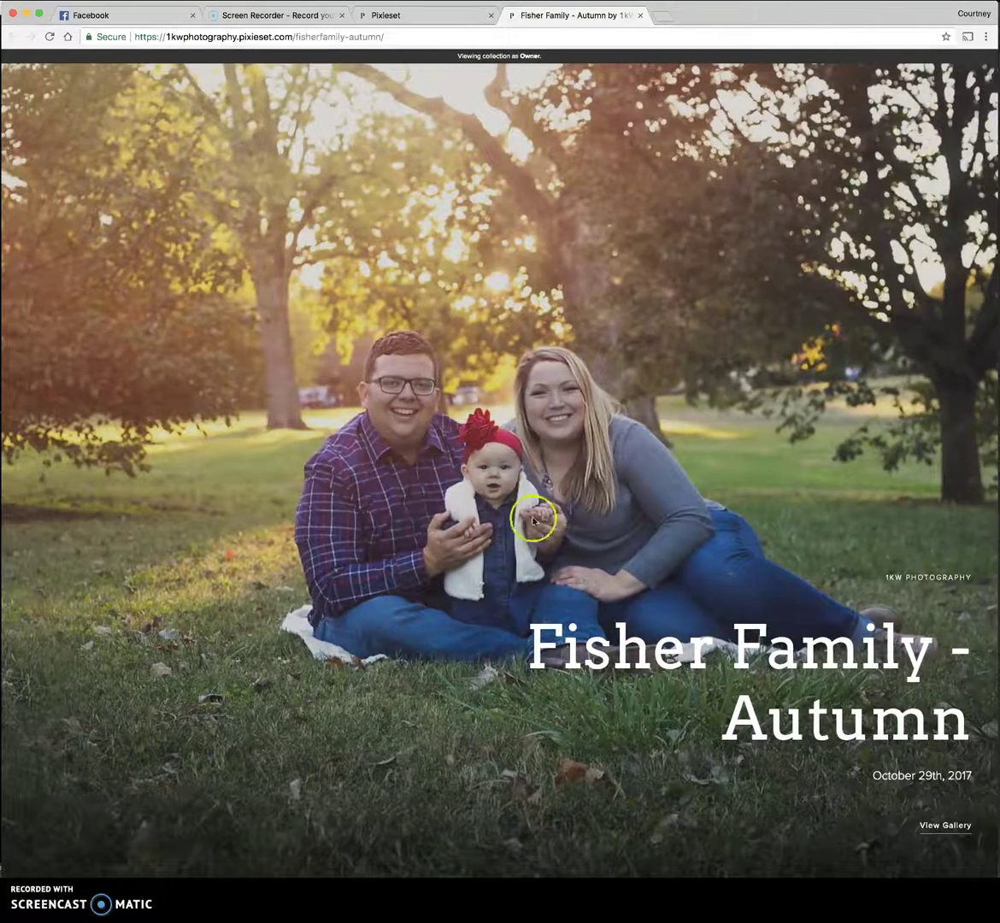
scroll(535, 562, down, 5)
scroll(551, 584, down, 6)
scroll(582, 557, down, 5)
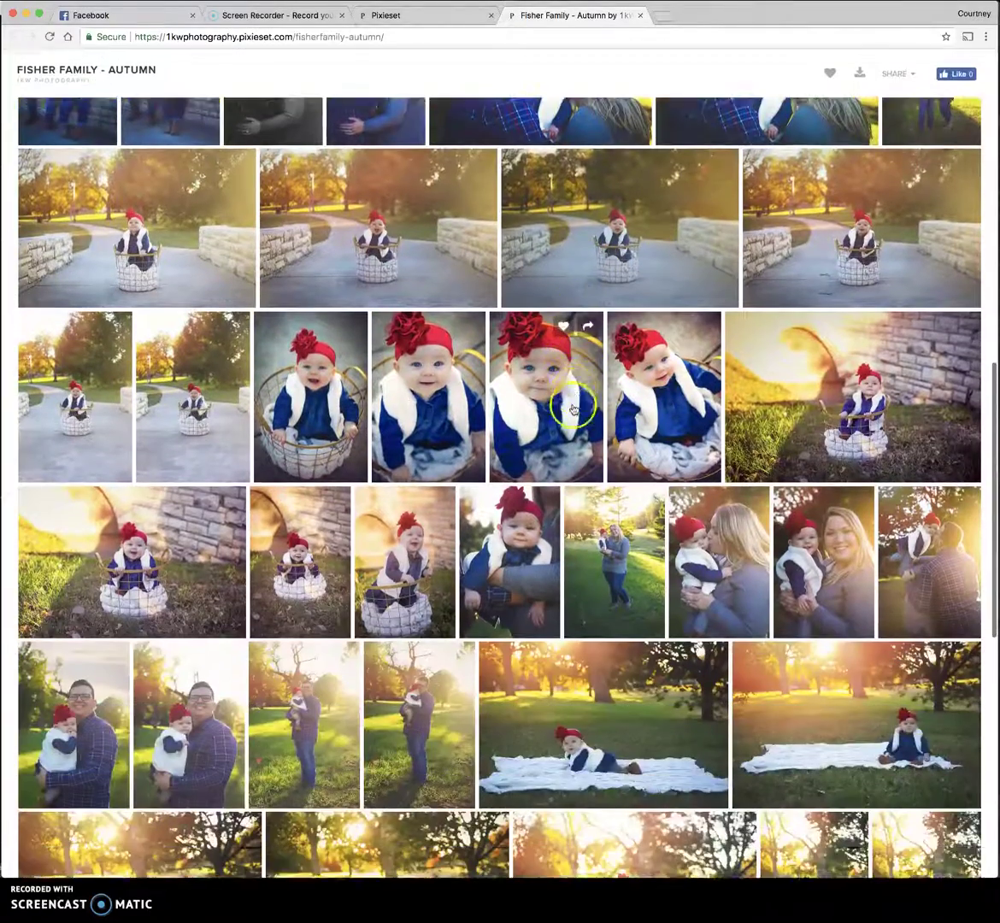
scroll(632, 575, down, 3)
scroll(568, 465, down, 7)
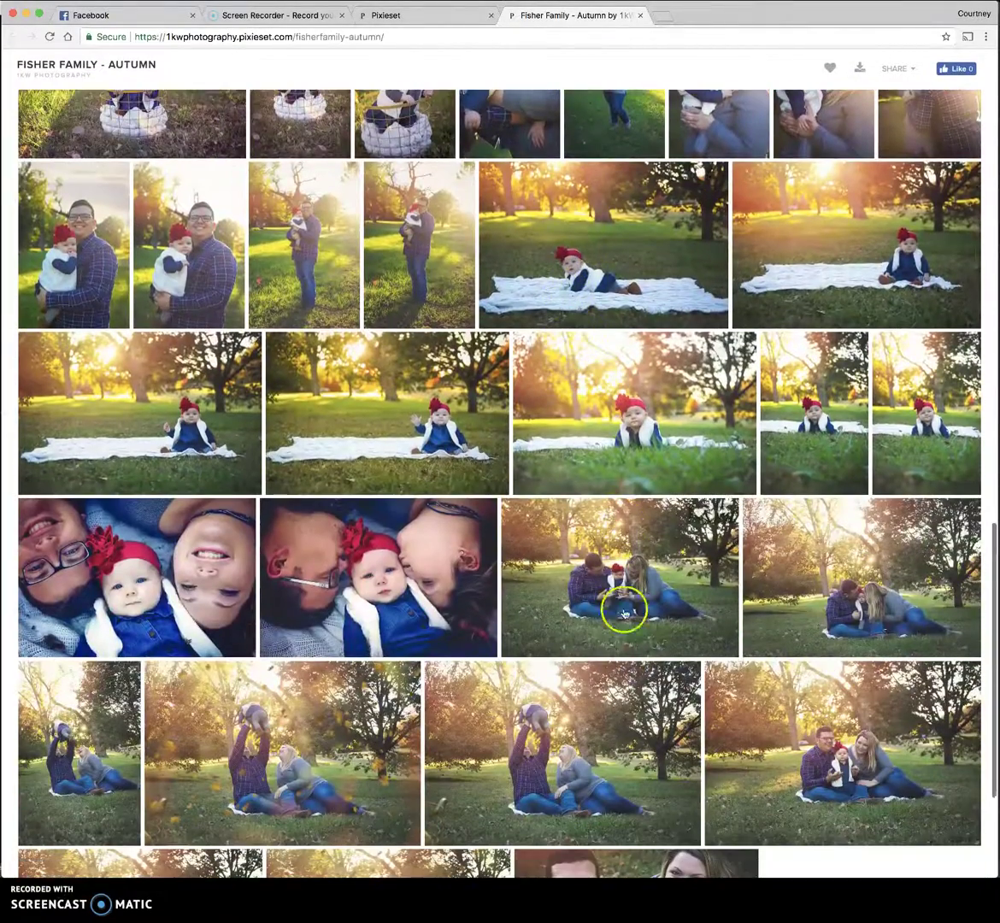
scroll(581, 600, down, 3)
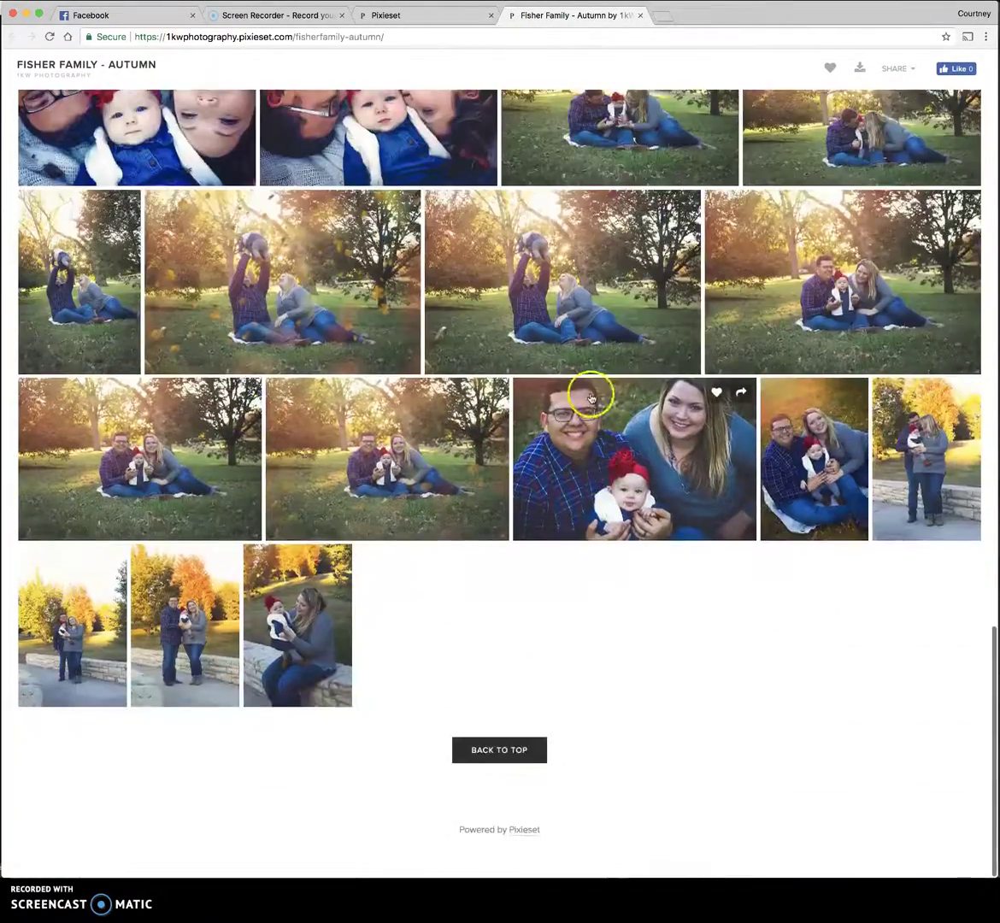
scroll(564, 509, up, 4)
scroll(577, 499, up, 20)
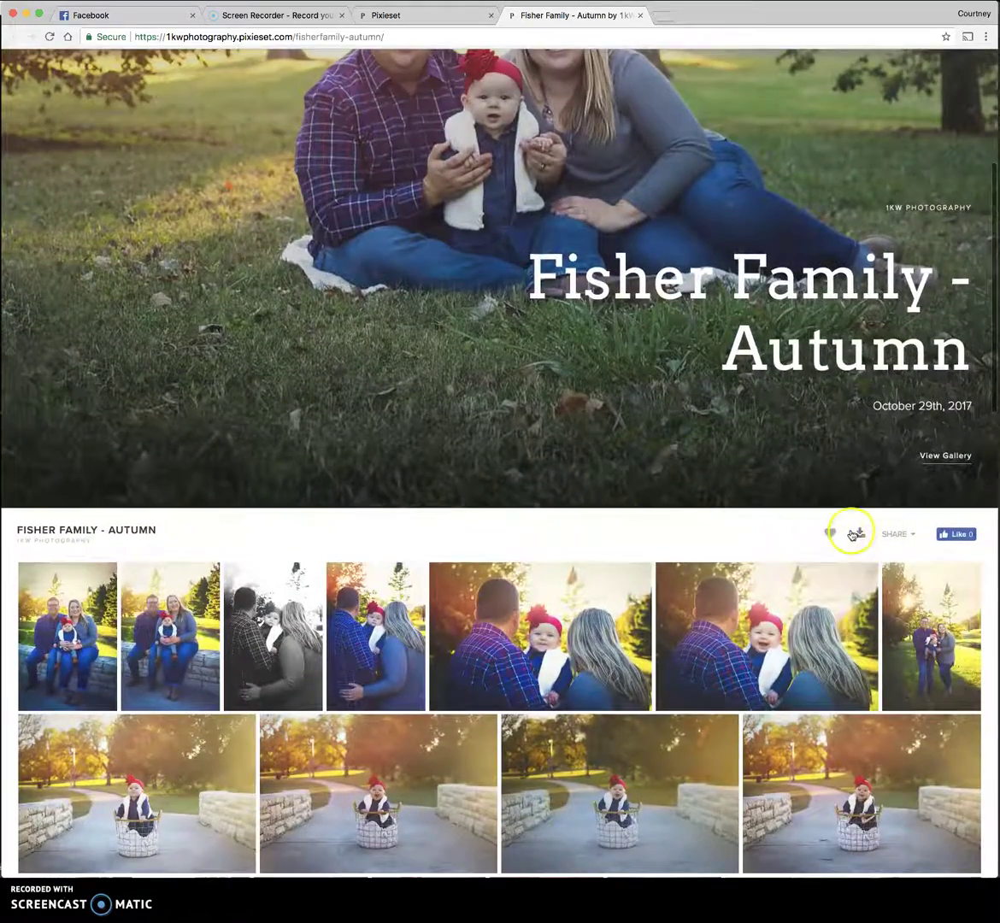
click(858, 531)
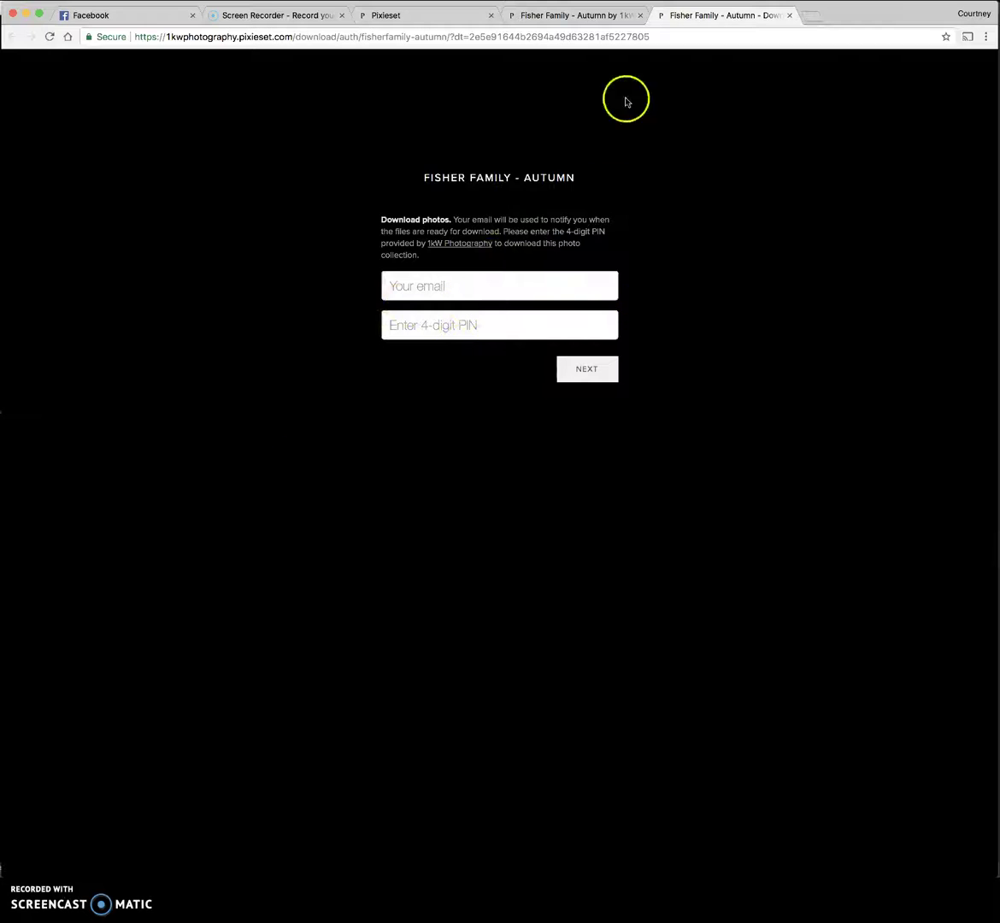
click(790, 15)
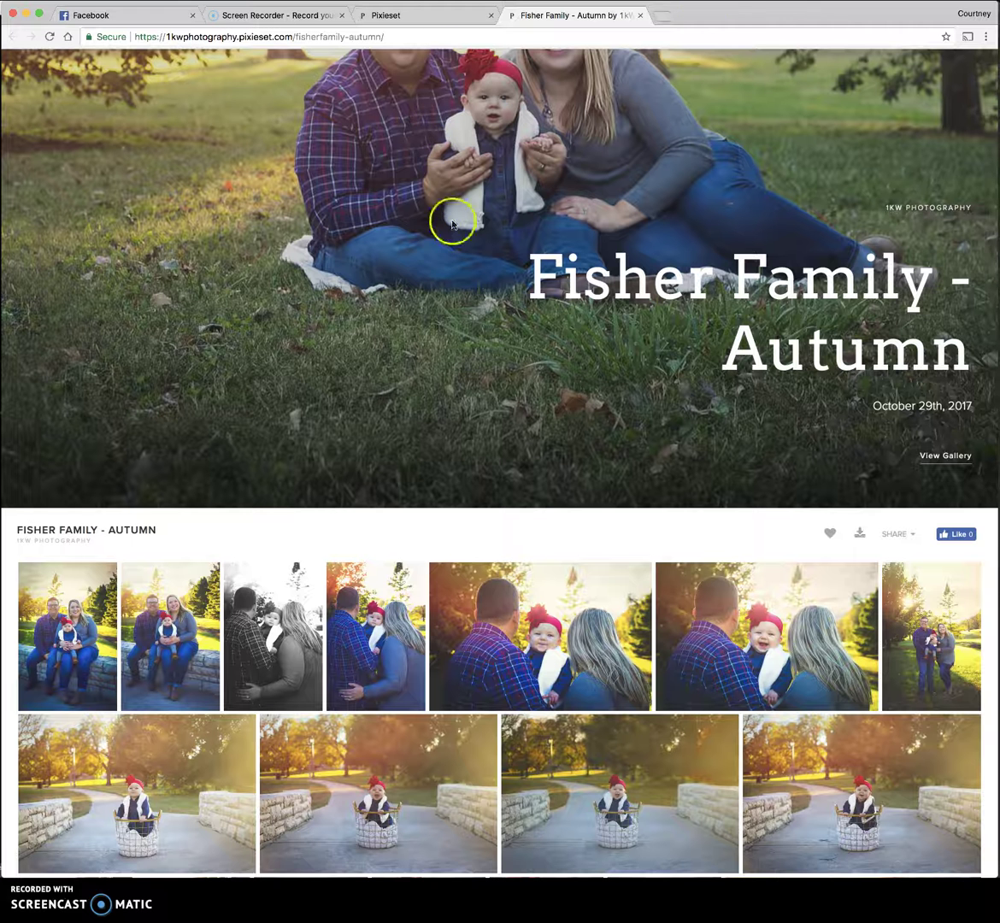
Close the gallery preview and start a new collection from the Collections overview
click(639, 15)
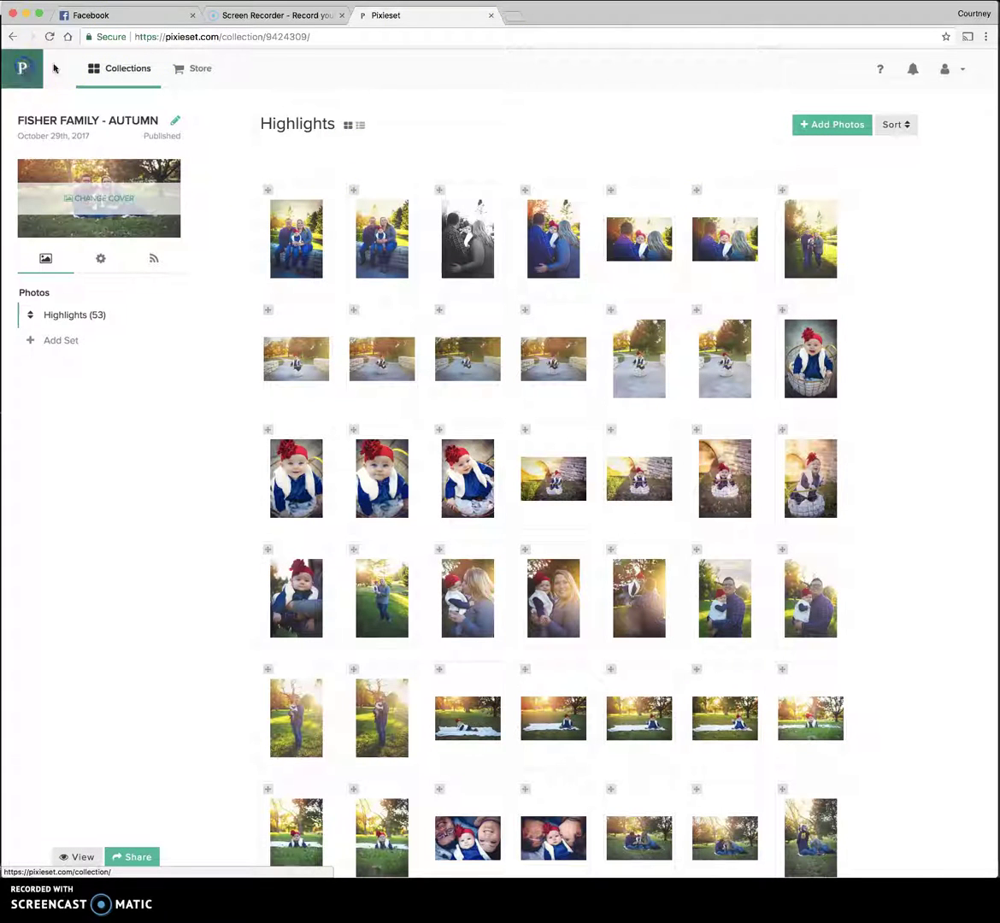
click(116, 68)
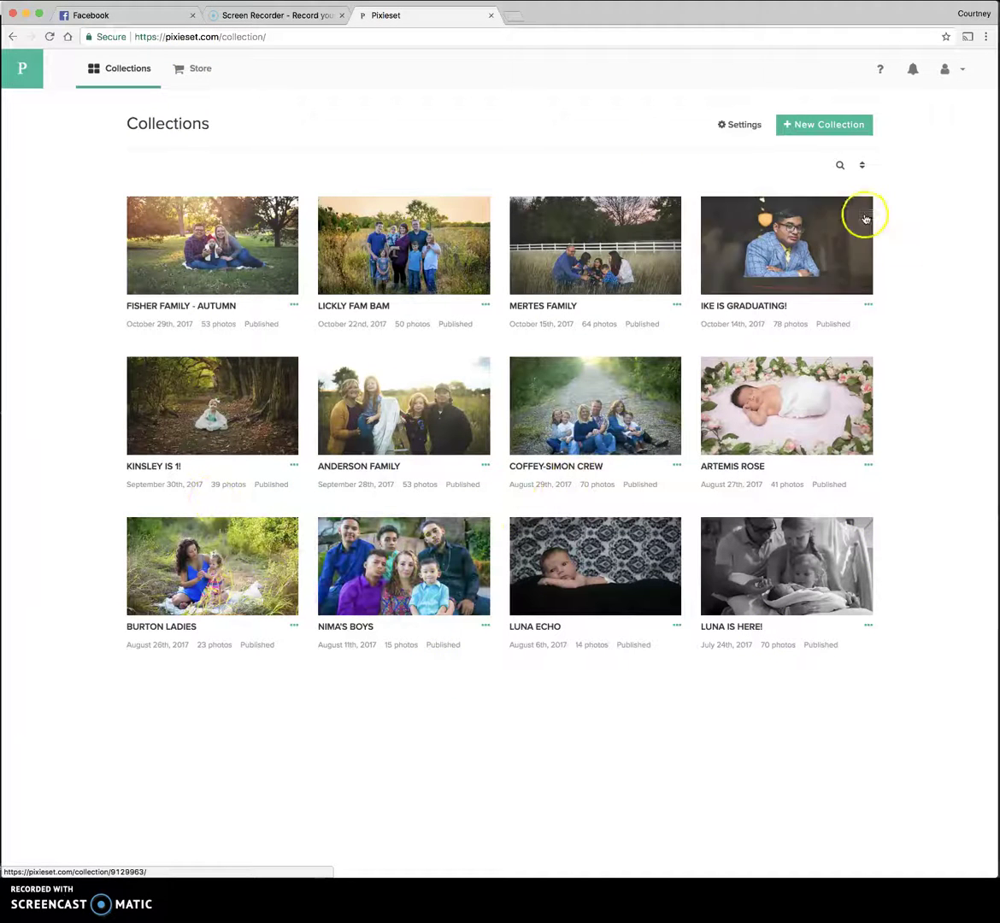
click(823, 125)
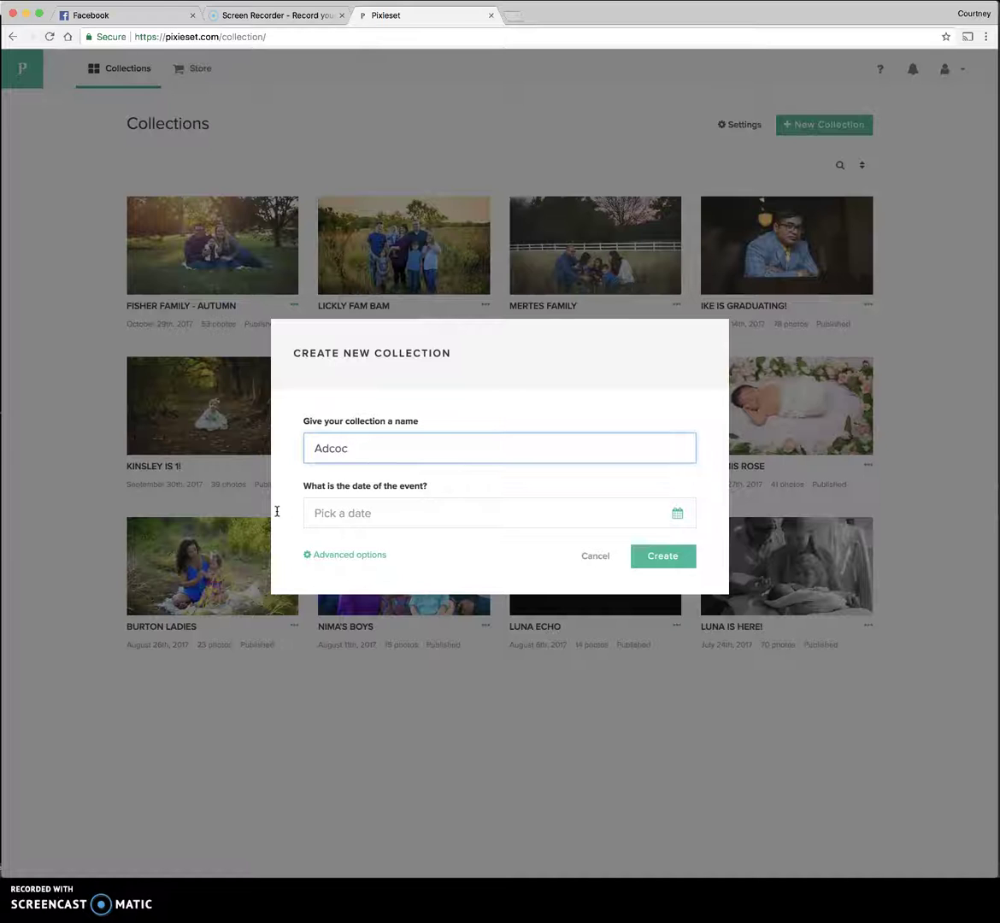
Set the event date to October 18, 2017 and create the Adcock Wedding collection
key(Tab)
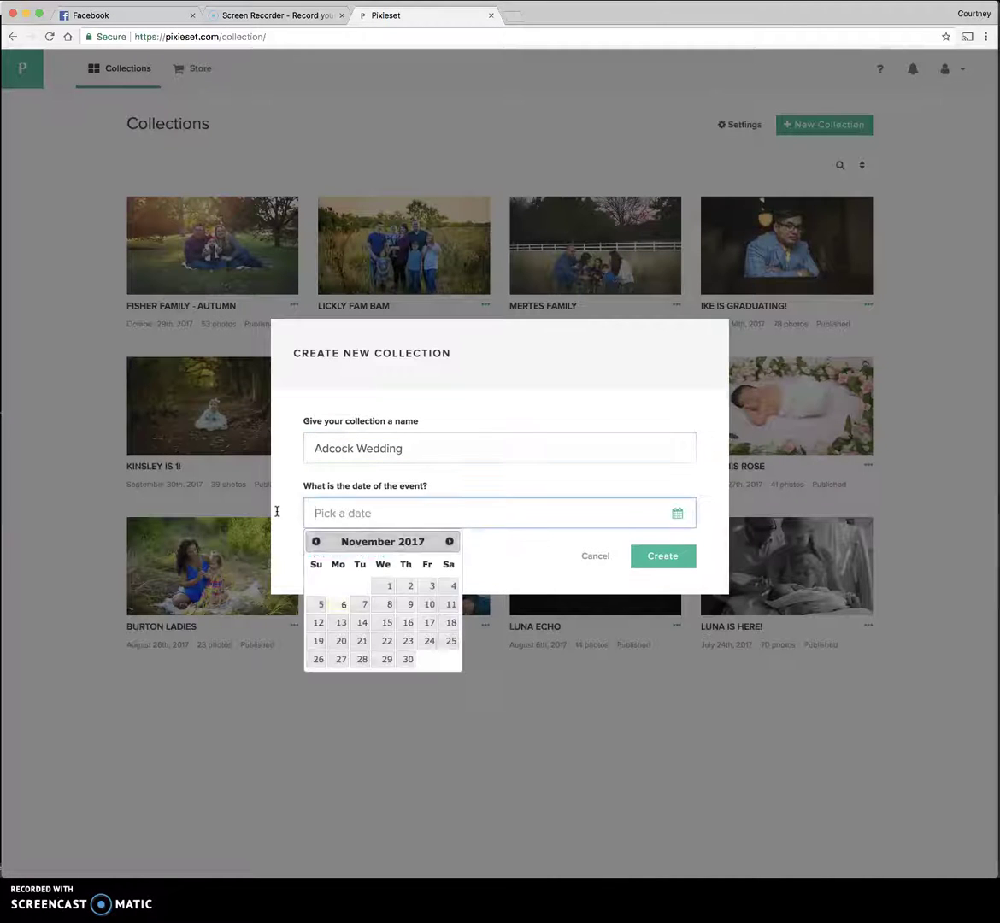
click(316, 541)
click(387, 641)
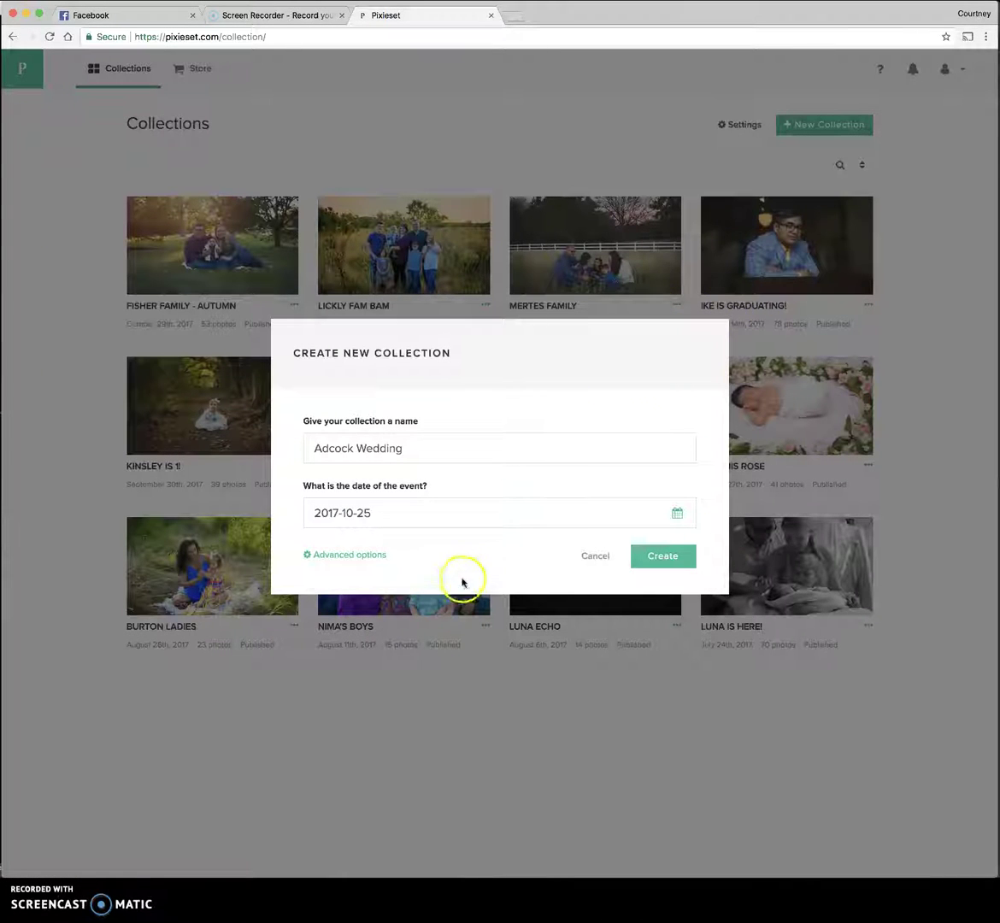
click(681, 509)
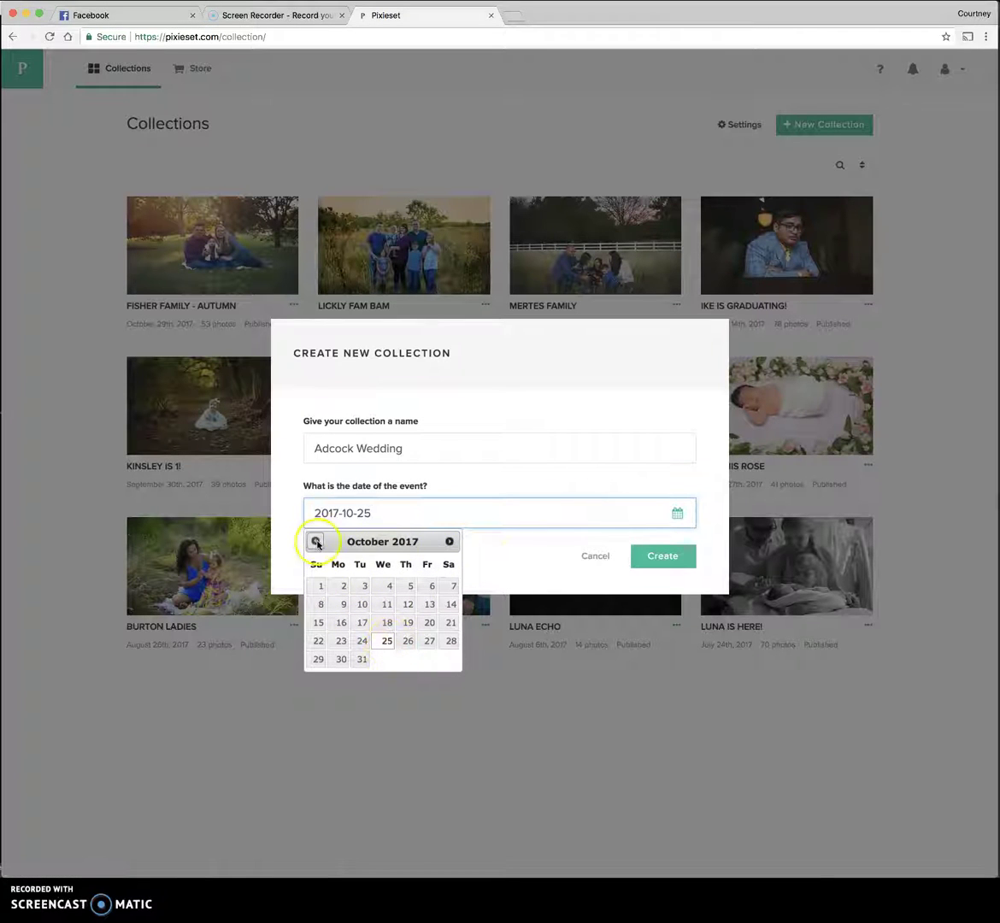
click(387, 622)
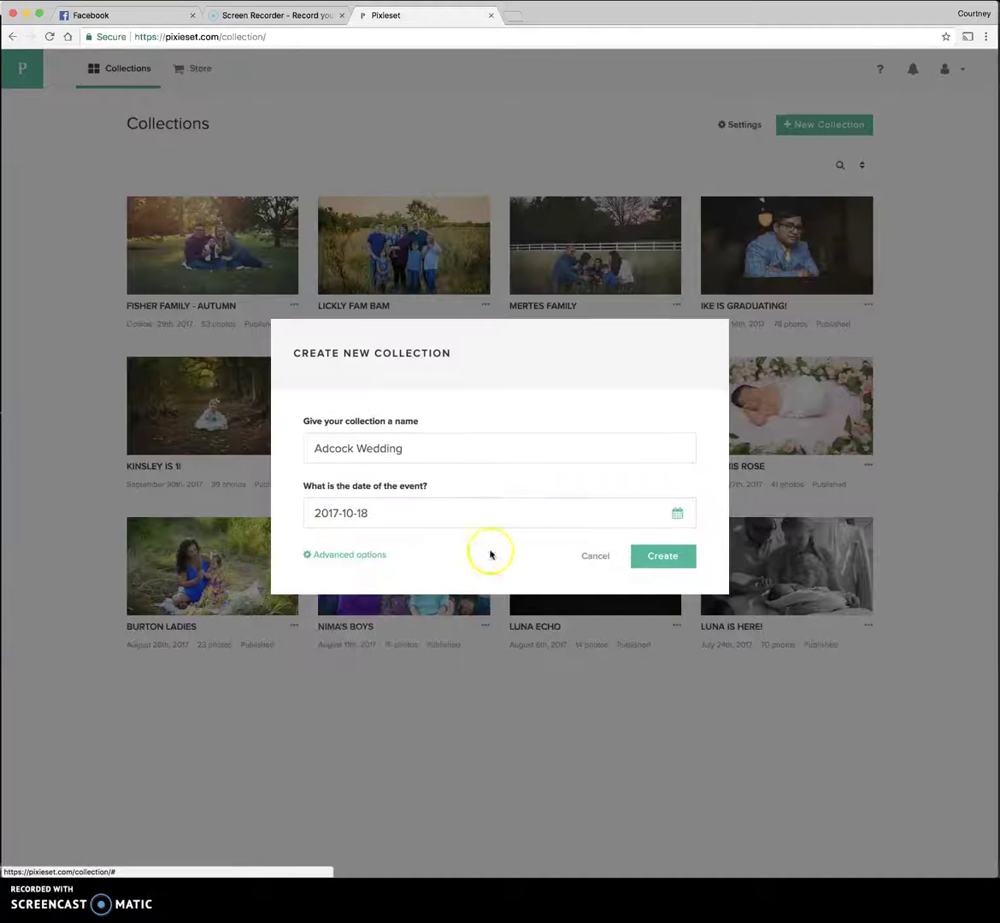
click(666, 555)
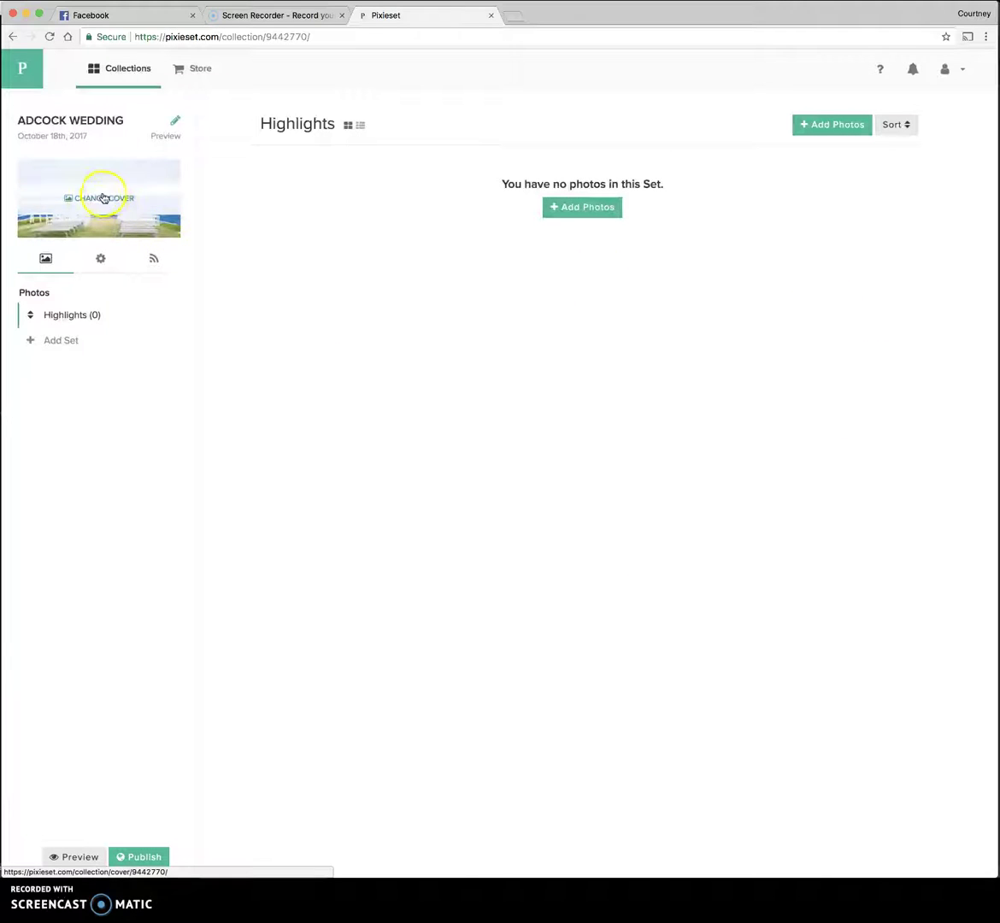
Add photos to the empty Highlights set from the computer, browsing up to the Adcock Wedding folder
click(575, 213)
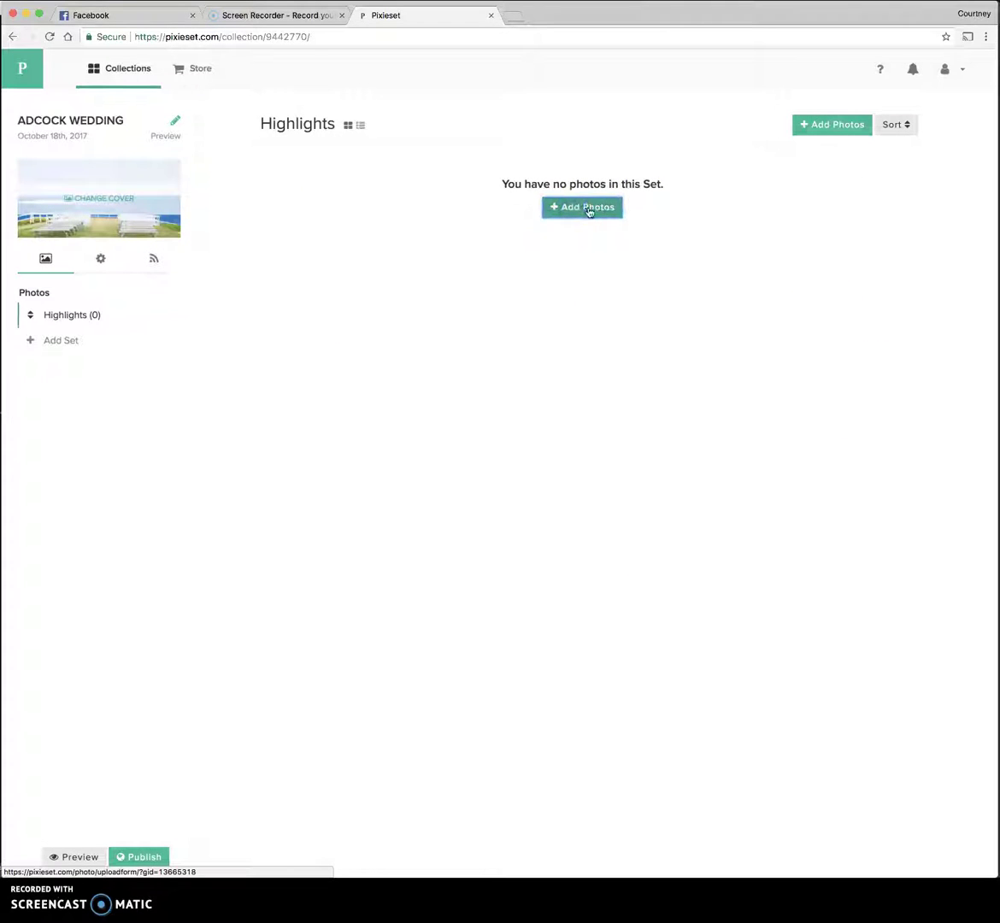
click(512, 297)
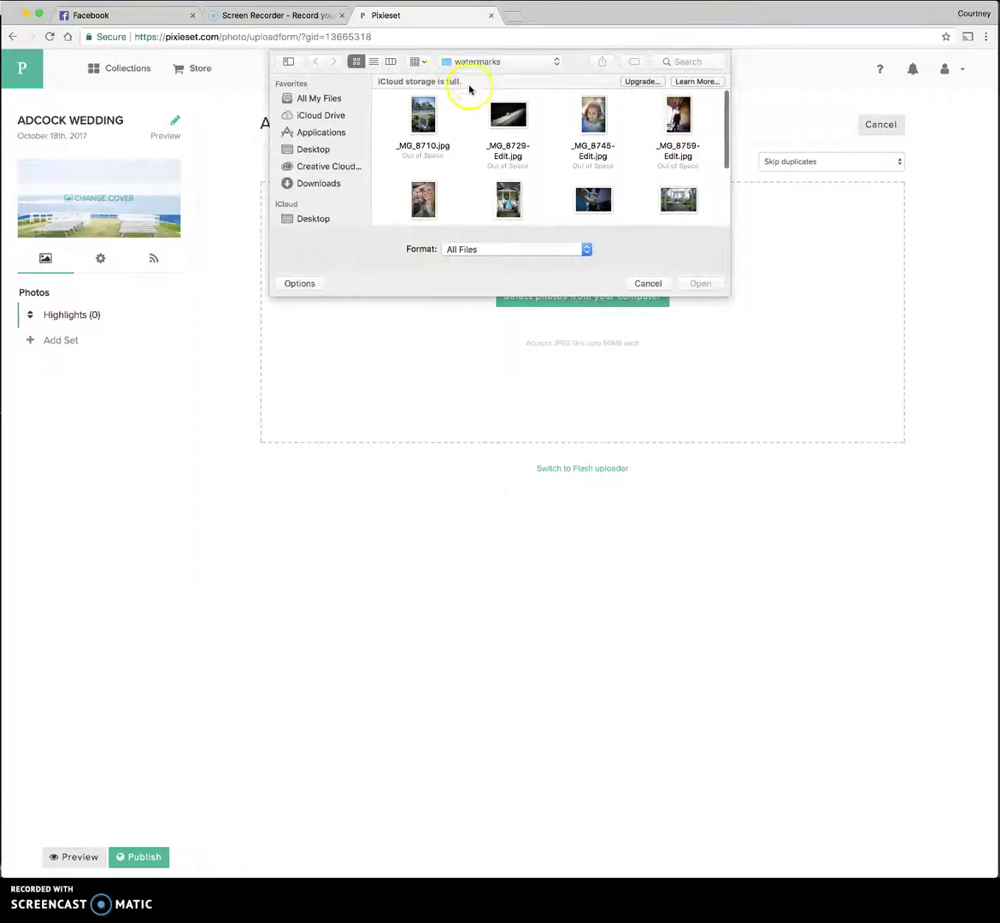
click(476, 62)
click(478, 63)
click(472, 65)
click(474, 76)
Select all 151 AdcockWedding JPEGs in the edits folder and start uploading them
drag(726, 102, 705, 238)
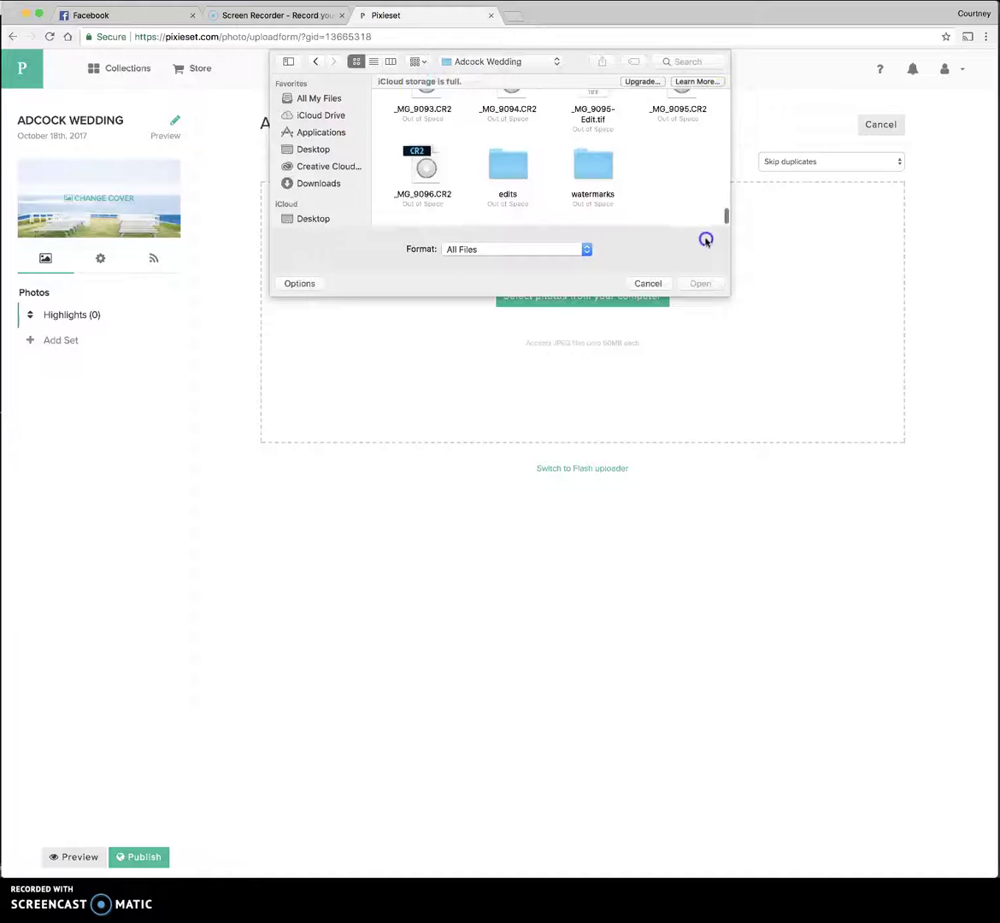
click(512, 175)
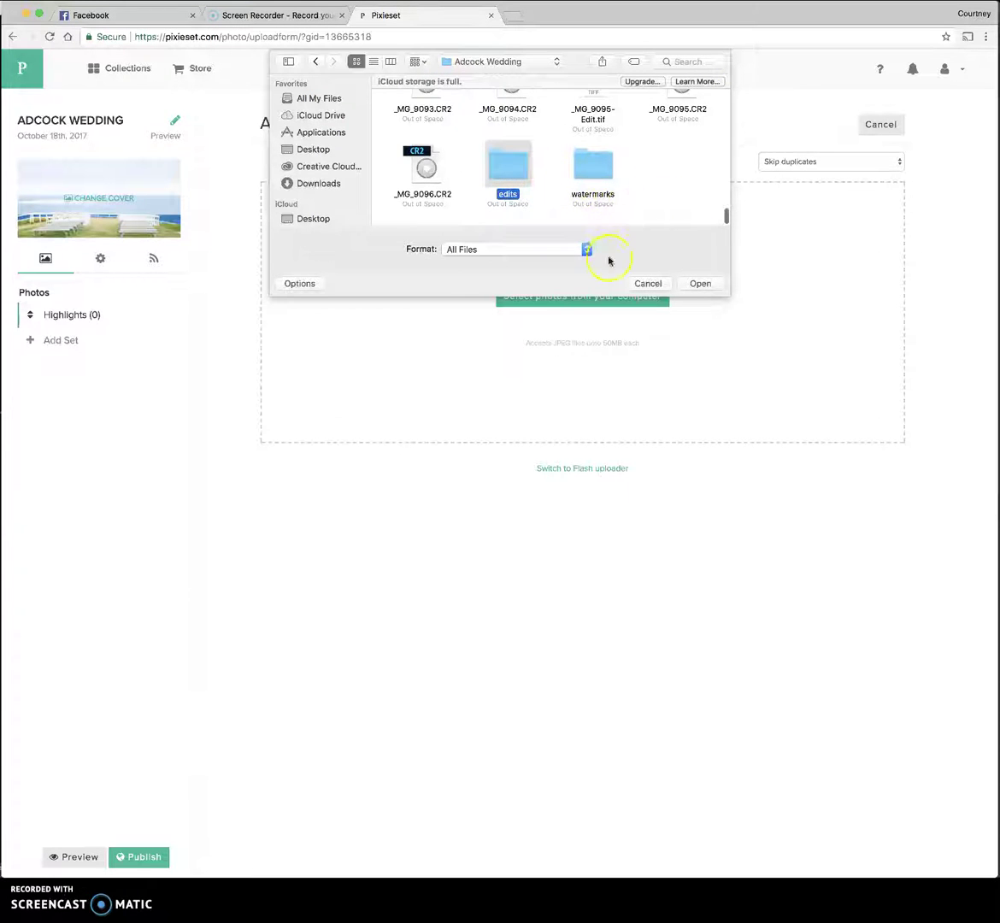
click(698, 284)
drag(382, 106, 789, 434)
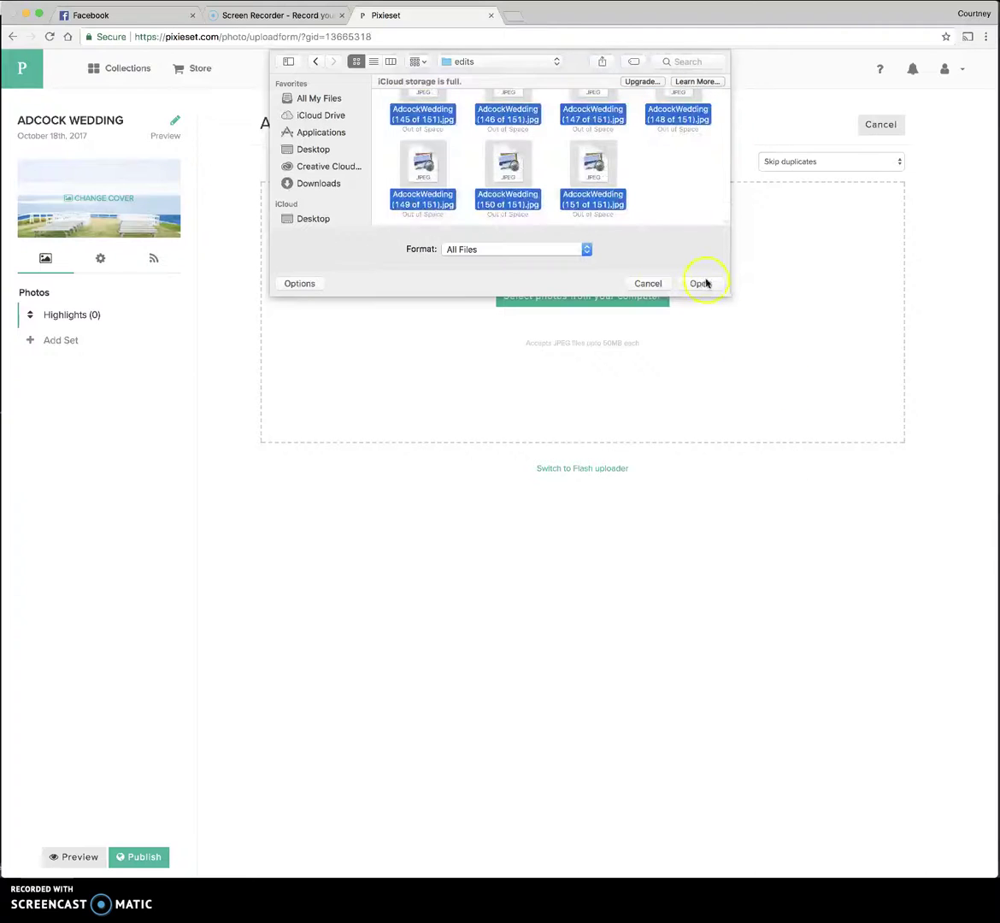
click(698, 283)
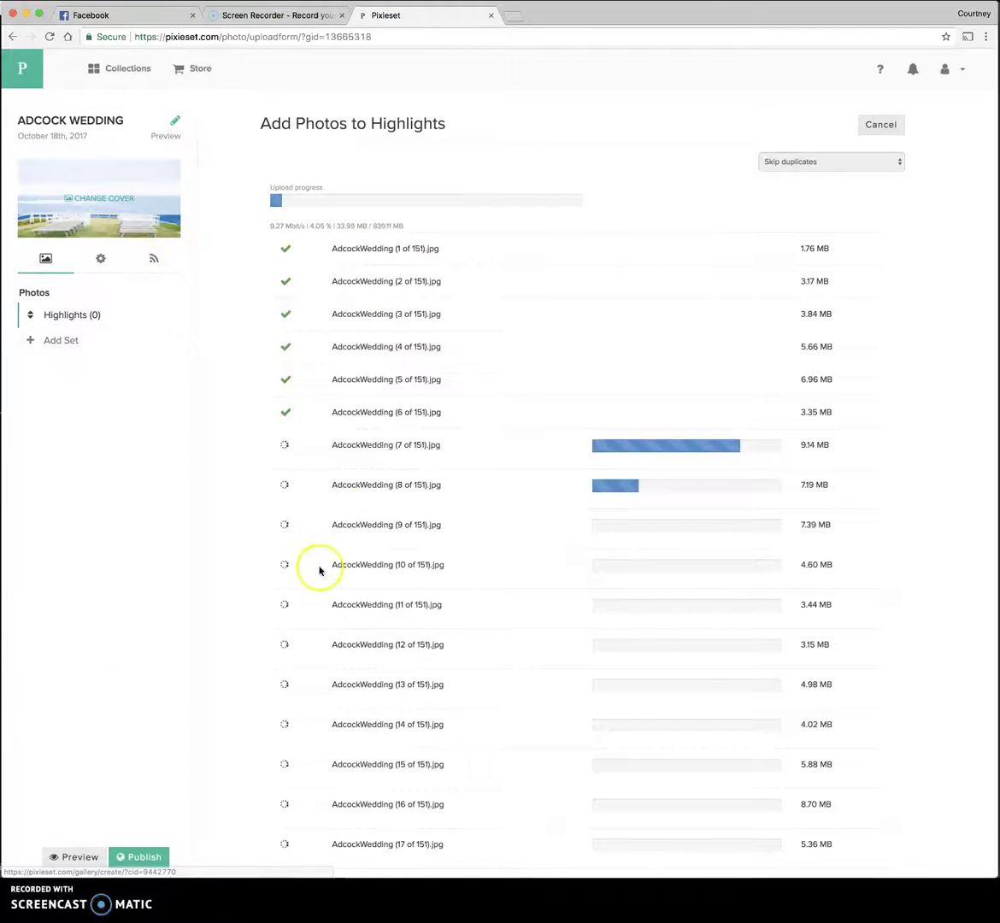
Open and close a new browser tab, then scroll down the running upload list
click(511, 15)
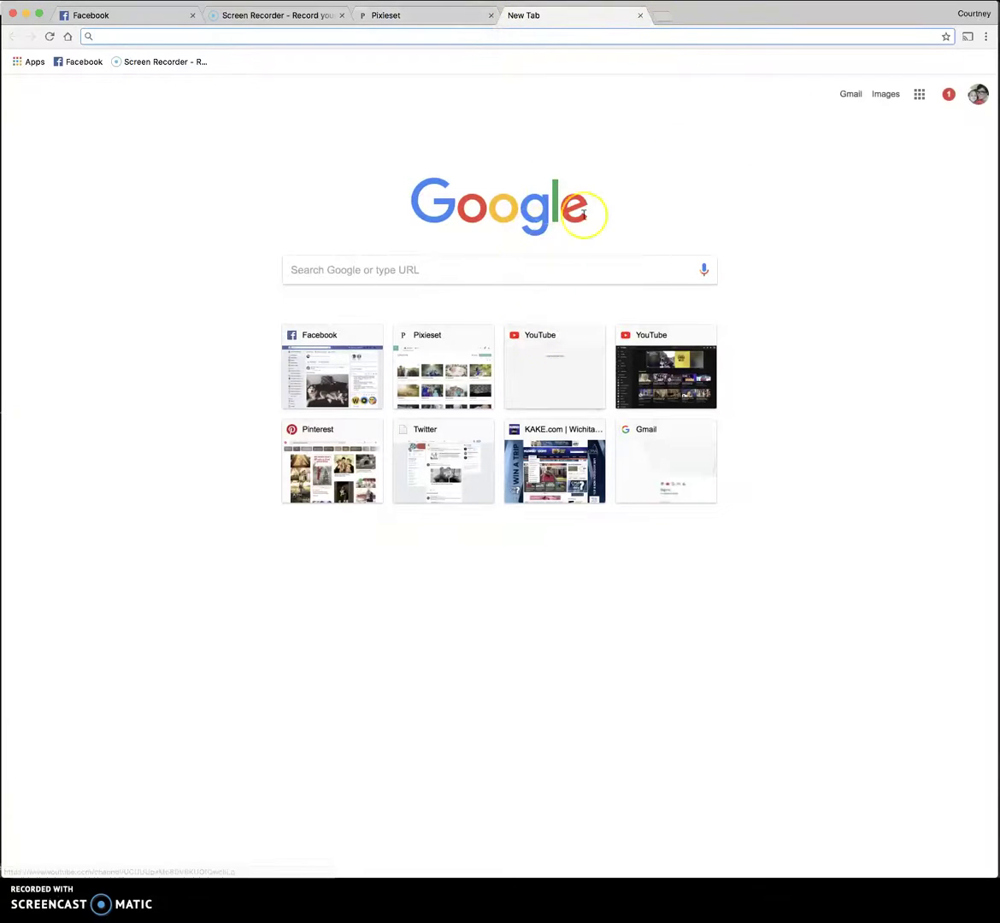
click(641, 16)
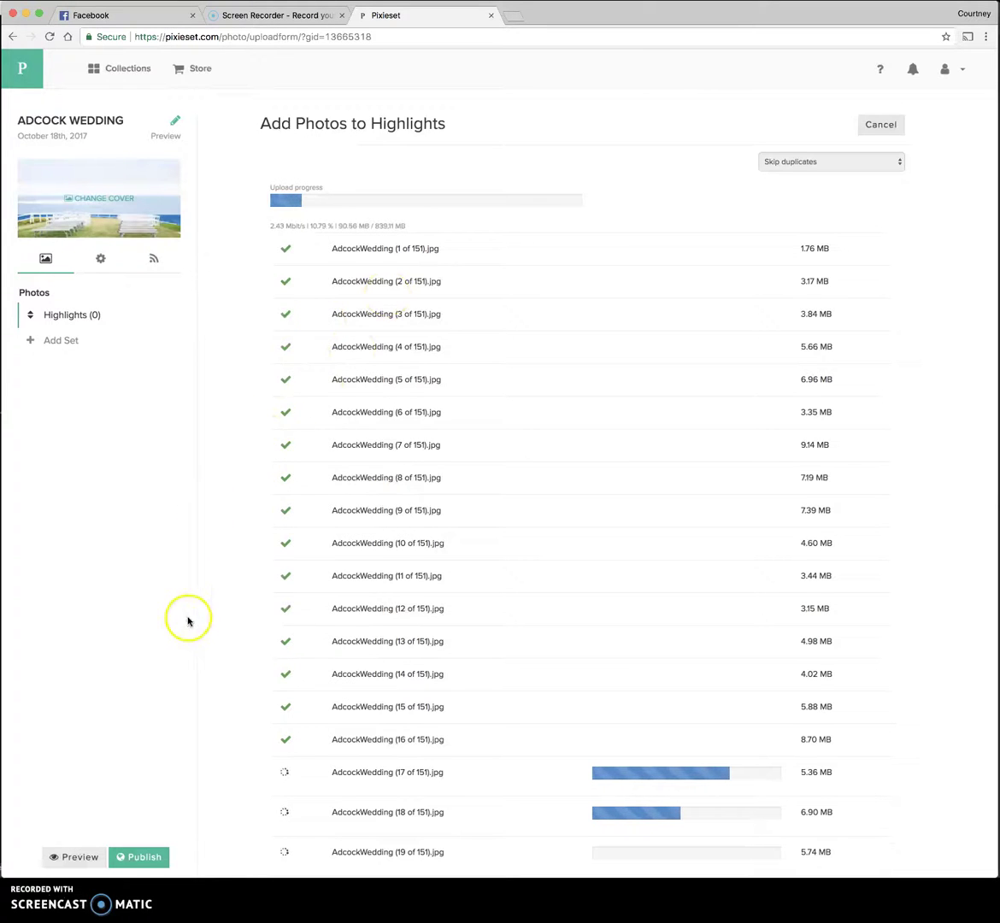
scroll(238, 454, down, 3)
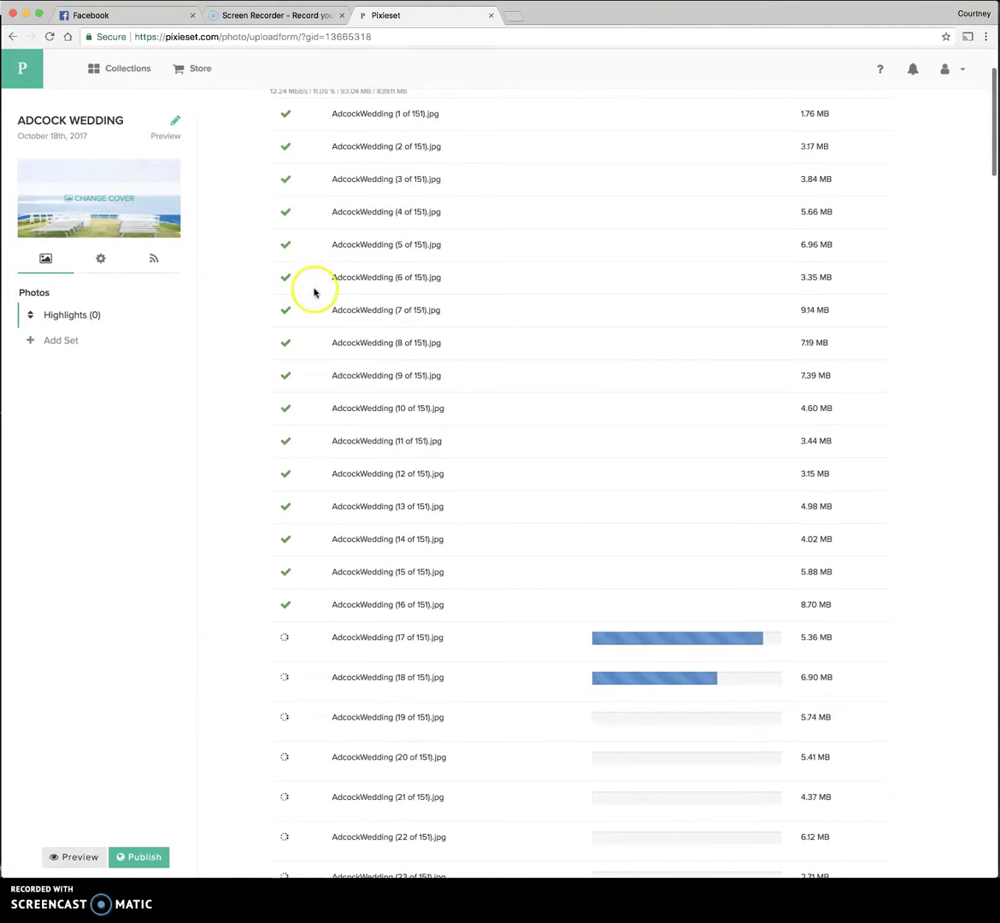